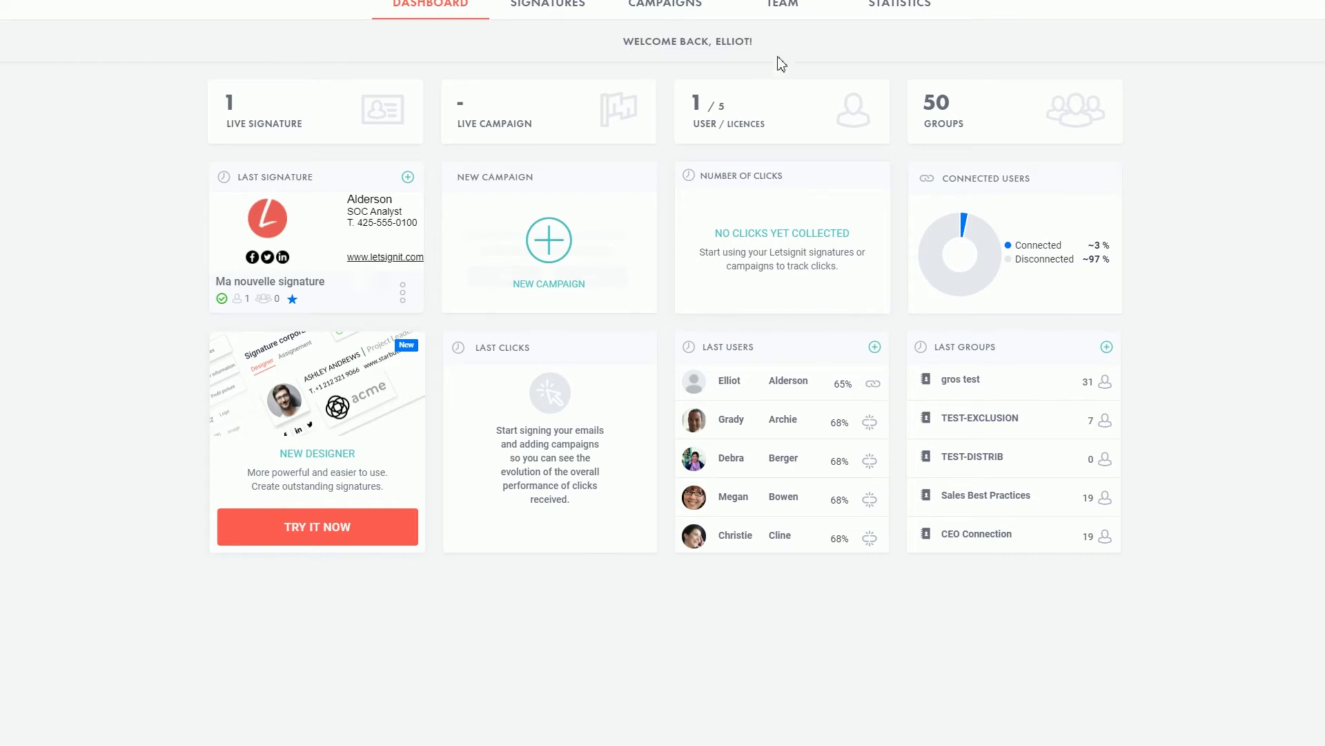
Step: Check the administrator's role in the team's user list and view the role options available for that account
{"action": "left_click", "coordinate": [795, 8]}
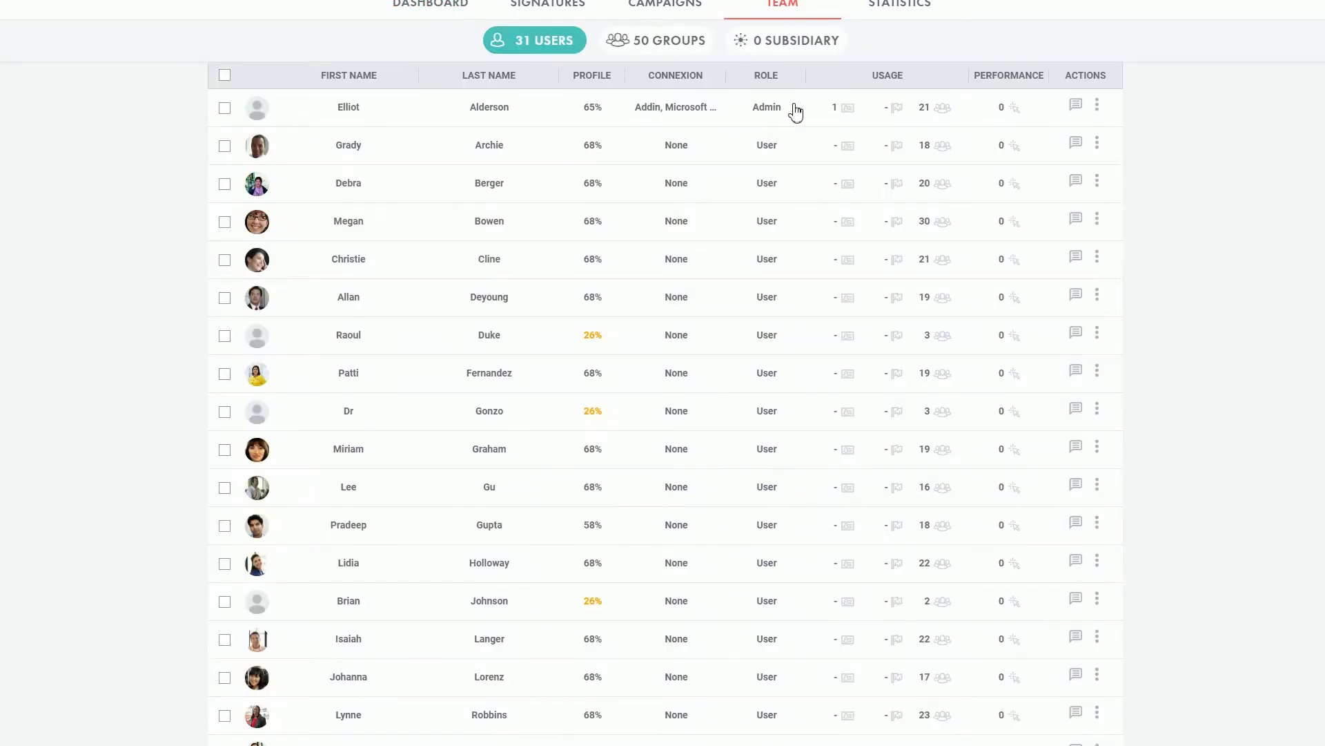
{"action": "left_click_drag", "start_coordinate": [796, 122], "coordinate": [743, 118]}
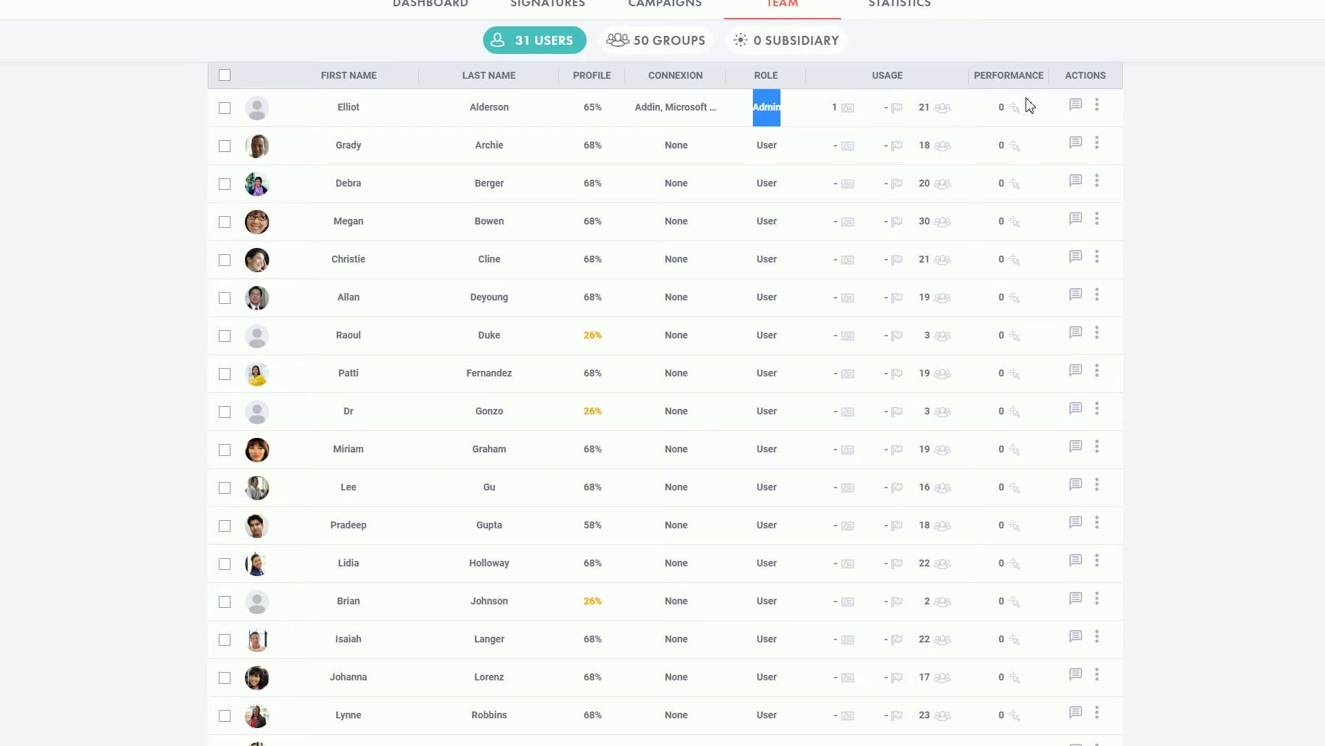
{"action": "left_click", "coordinate": [1097, 105]}
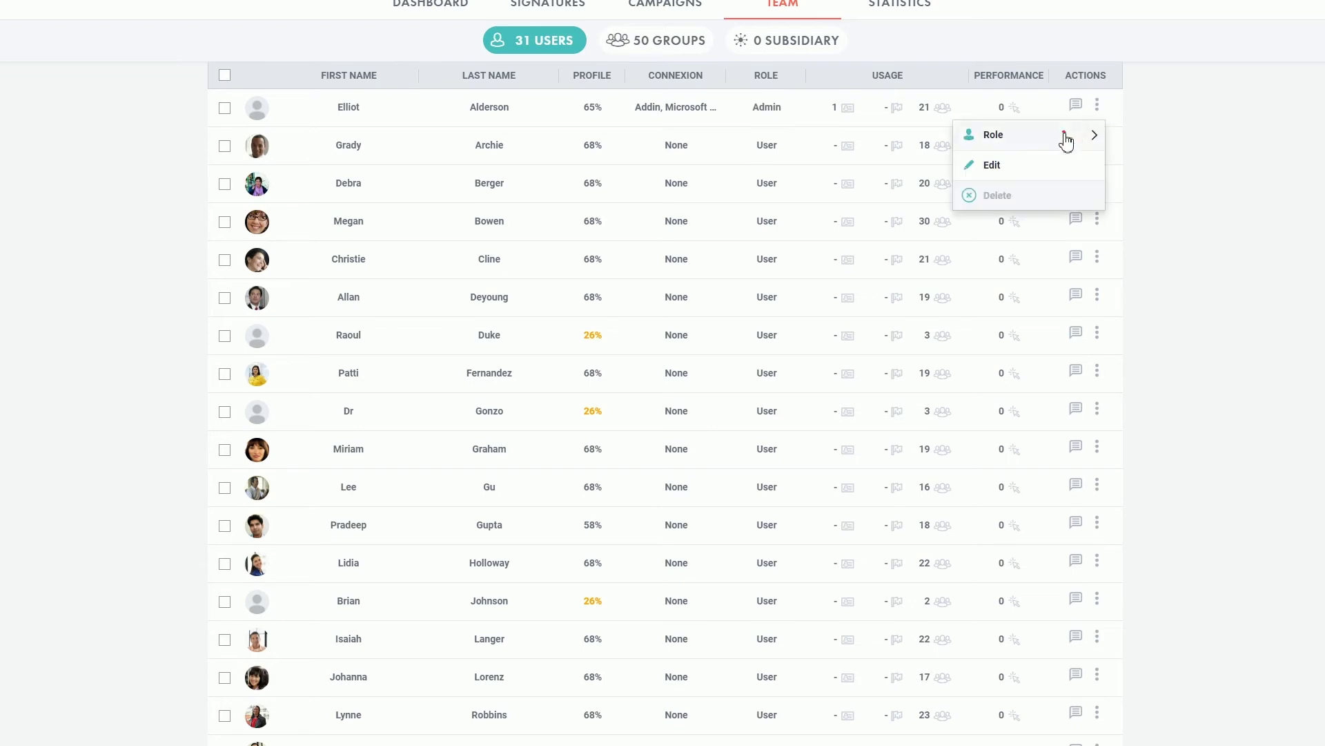
{"action": "left_click", "coordinate": [1066, 137]}
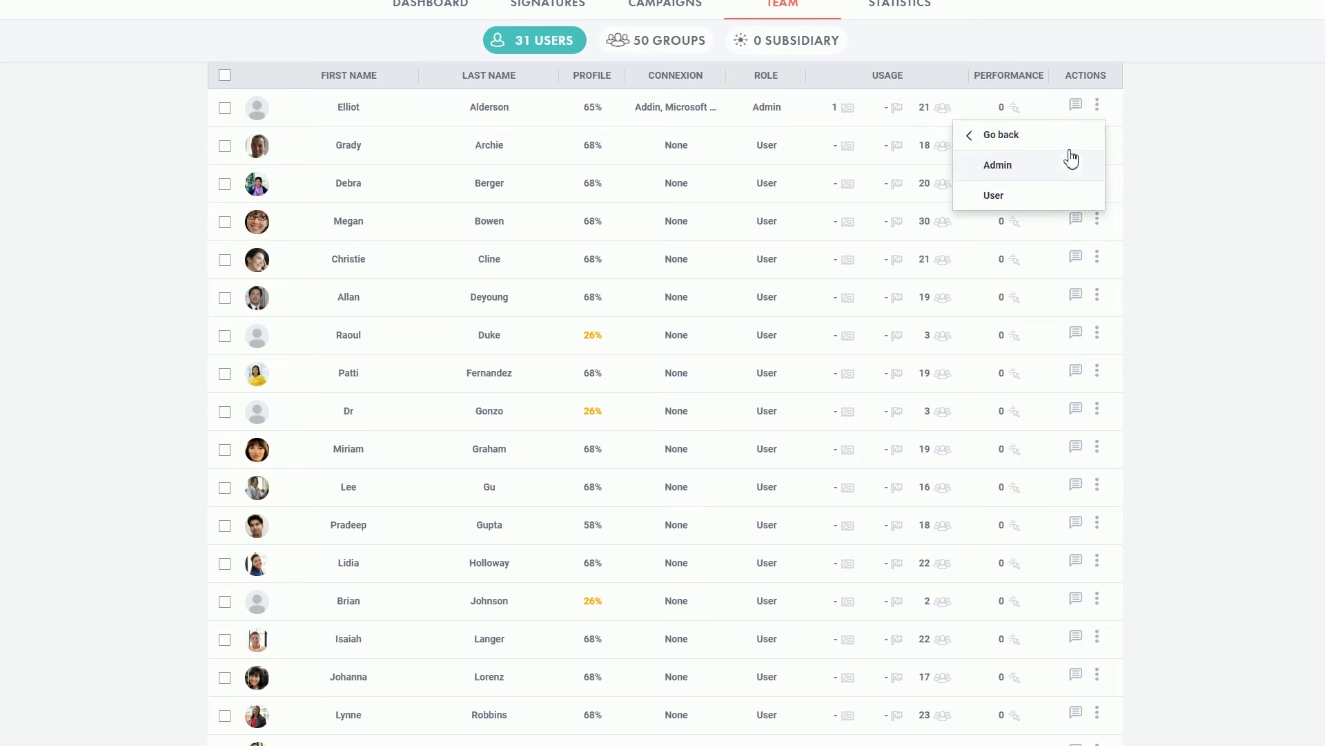
{"action": "left_click", "coordinate": [1181, 176]}
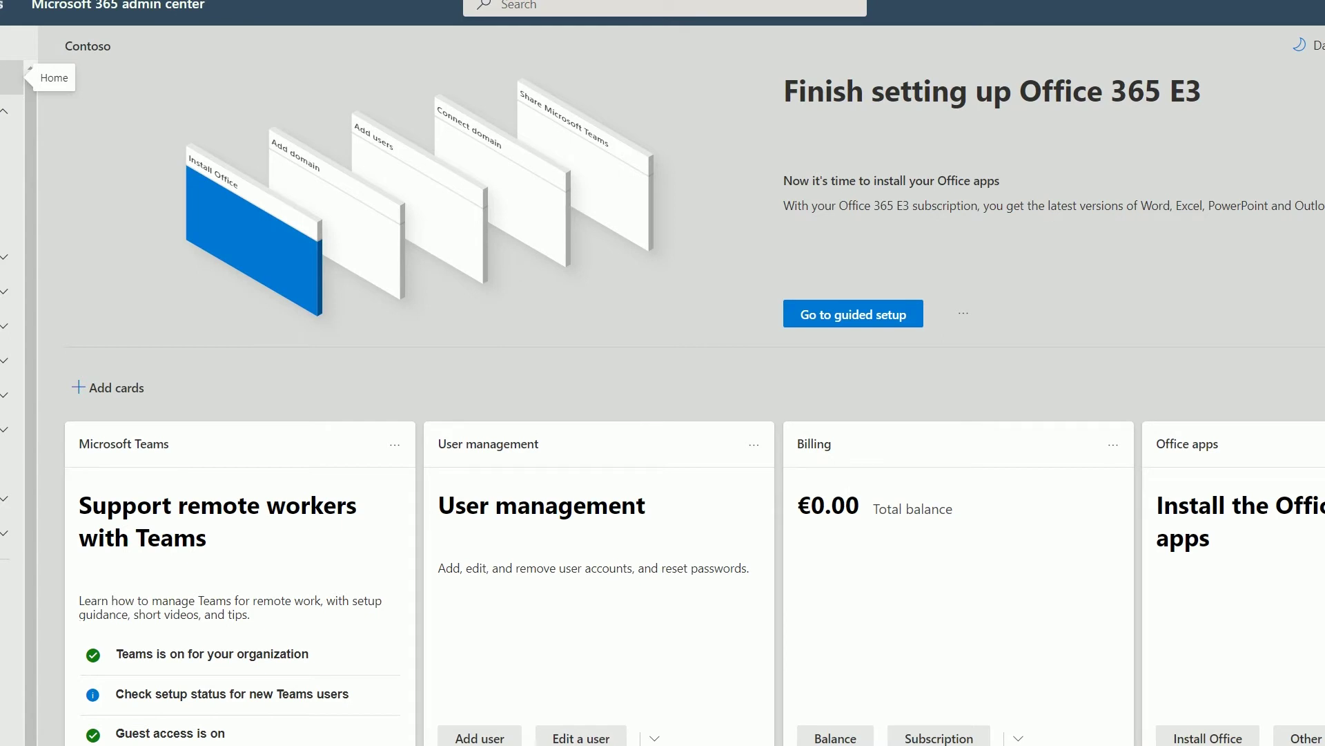
Step: In the Microsoft 365 admin center, open the admin account from the active users and review its roles, licenses and apps
{"action": "left_click", "coordinate": [12, 143]}
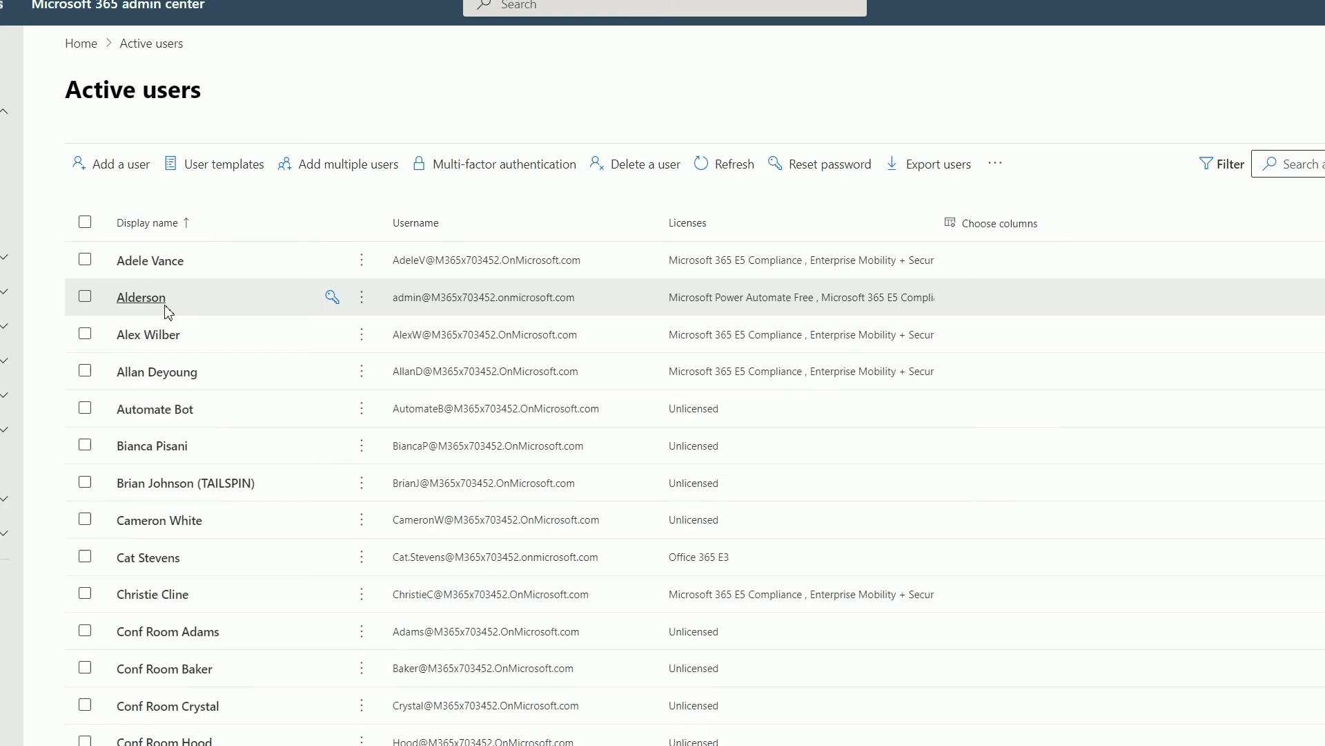
{"action": "left_click", "coordinate": [148, 301]}
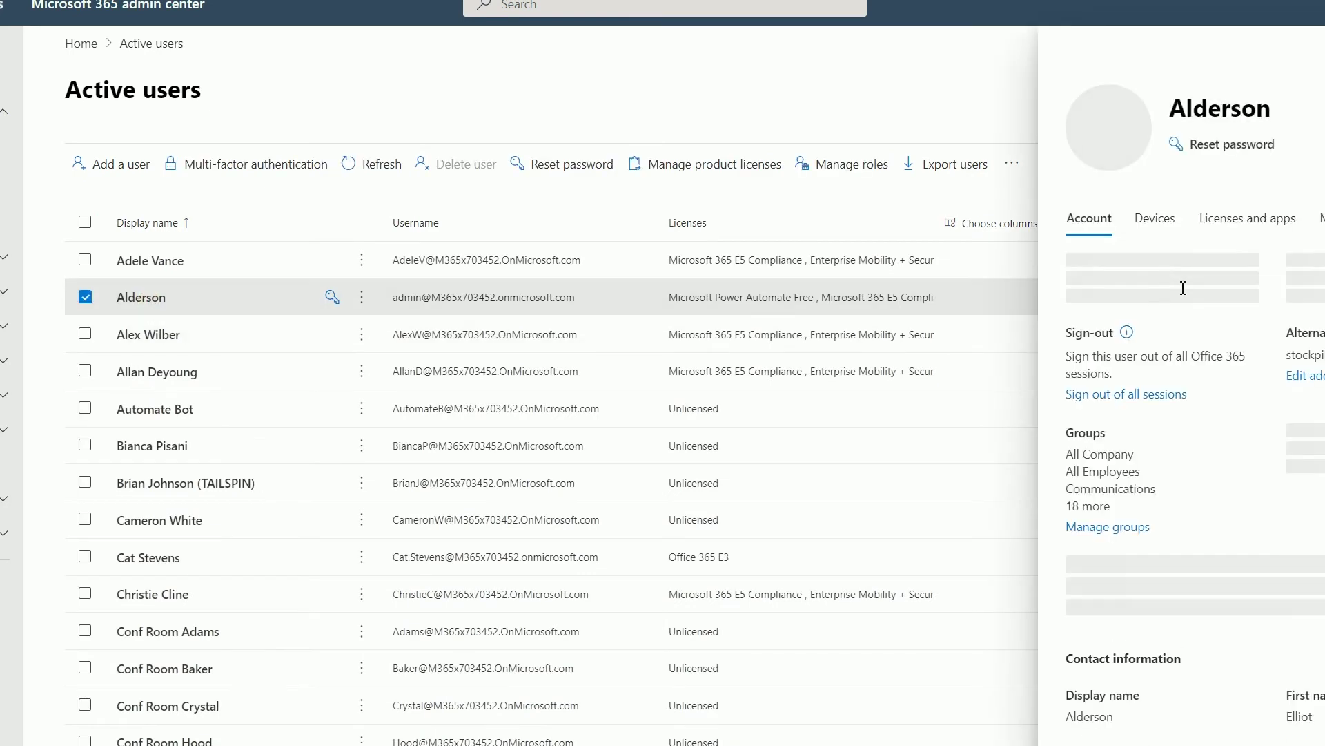
{"action": "scroll", "coordinate": [1194, 354], "scroll_direction": "down", "scroll_amount": 3}
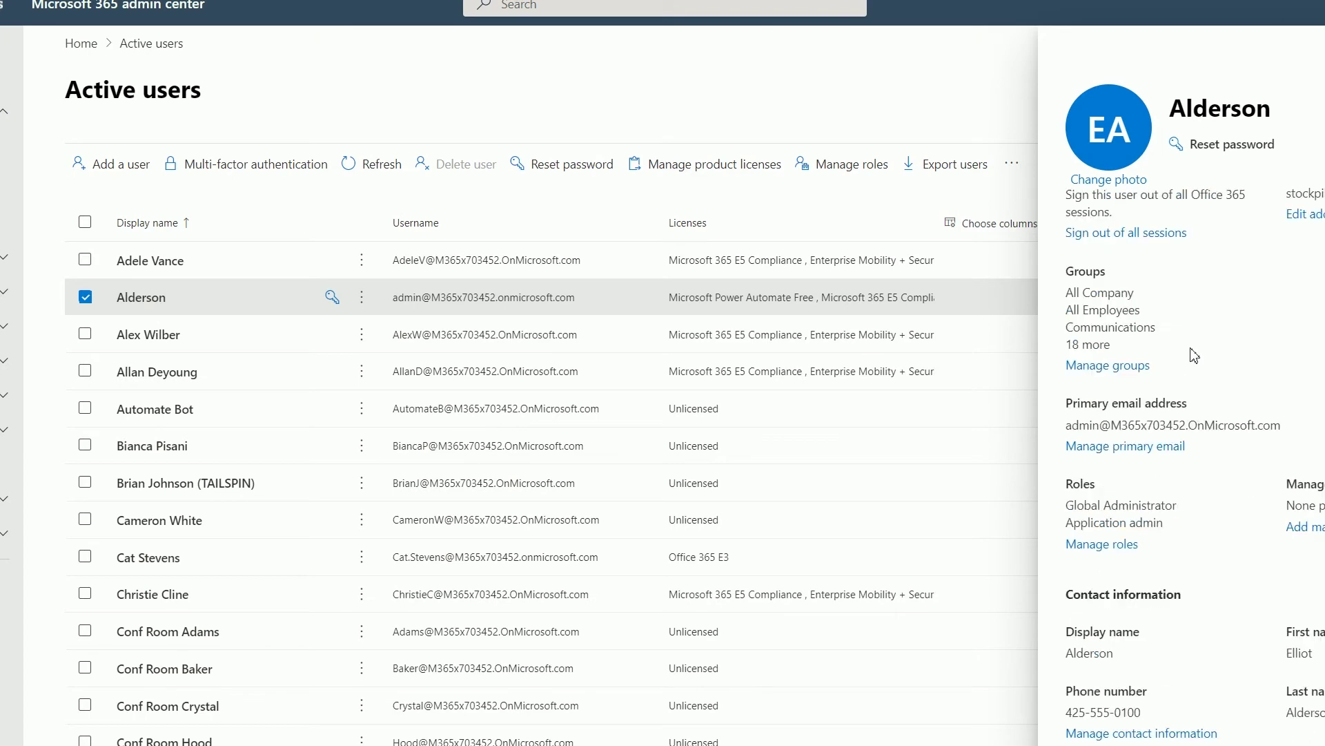
{"action": "left_click_drag", "start_coordinate": [1167, 522], "coordinate": [1061, 532]}
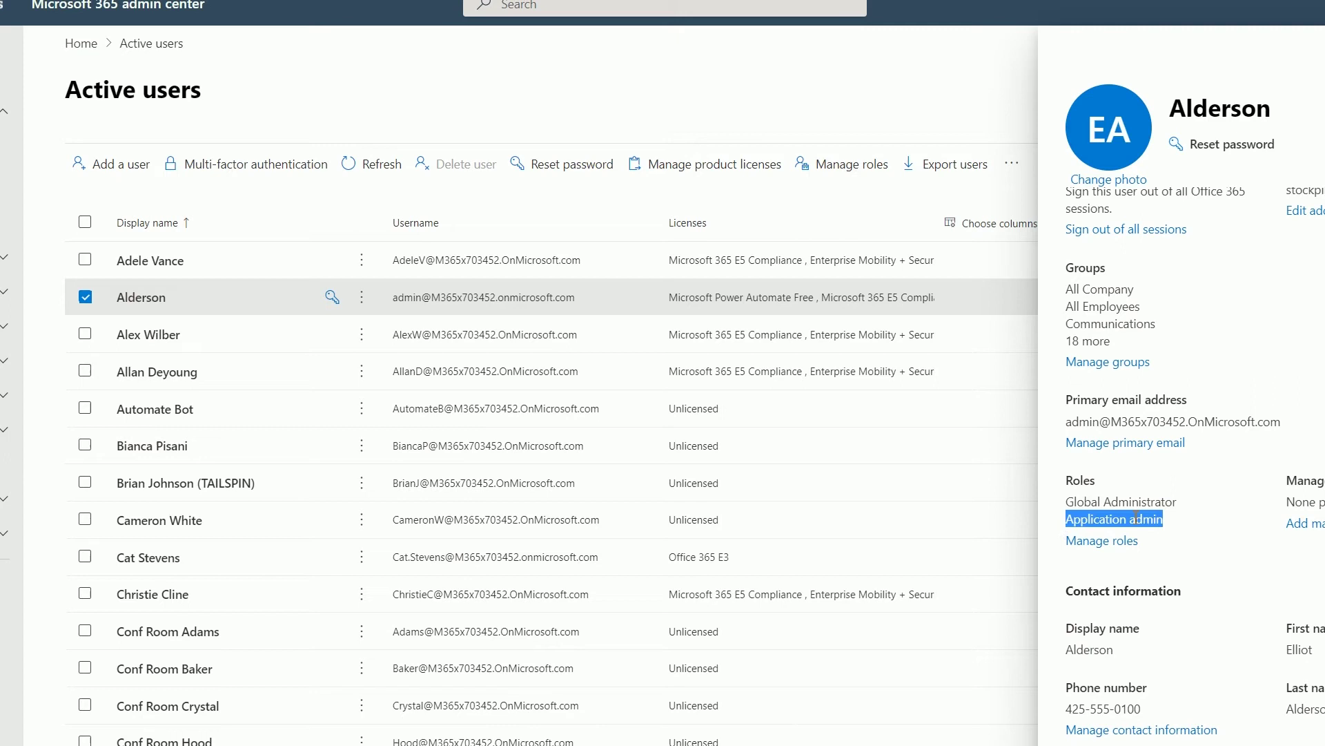
{"action": "mouse_move", "coordinate": [1172, 502]}
{"action": "left_mouse_down"}
{"action": "mouse_move", "coordinate": [1084, 502]}
{"action": "mouse_move", "coordinate": [1071, 510]}
{"action": "mouse_move", "coordinate": [1174, 504]}
{"action": "mouse_move", "coordinate": [1058, 522]}
{"action": "left_mouse_up"}
{"action": "left_click", "coordinate": [1173, 530]}
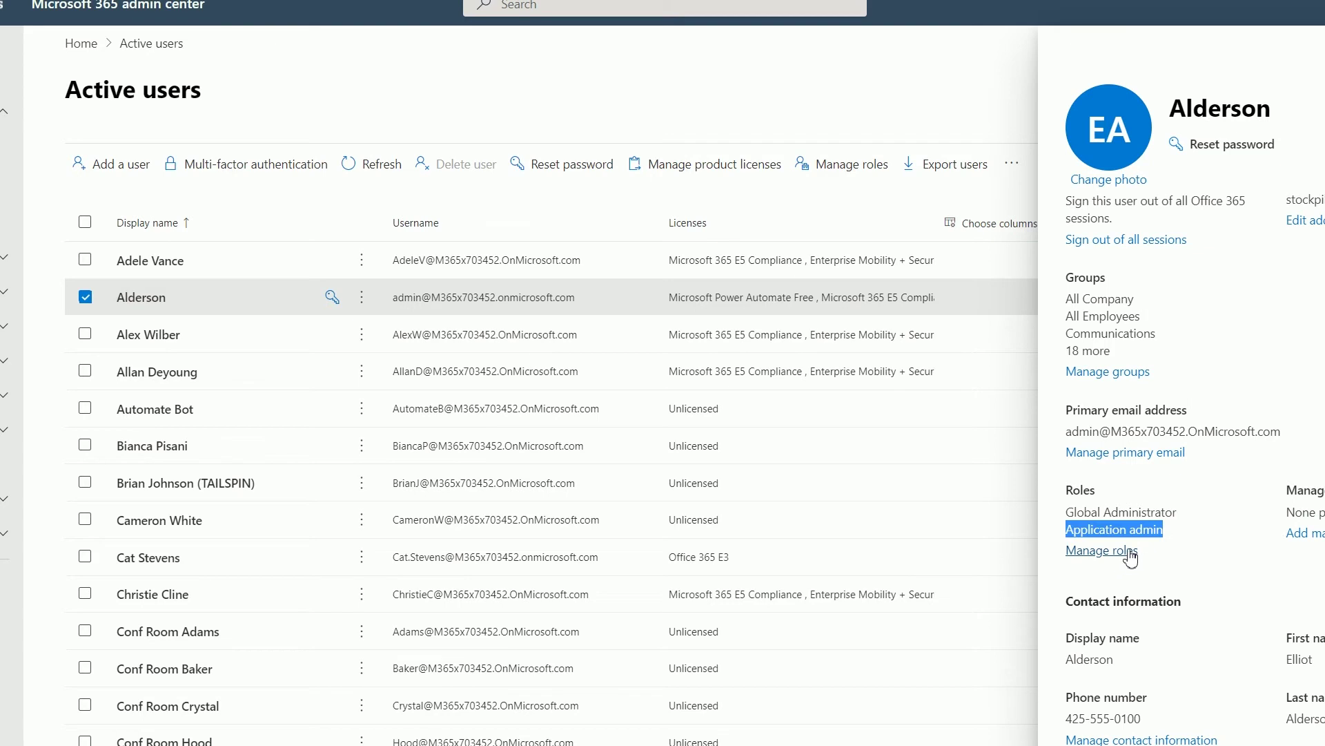
{"action": "scroll", "coordinate": [1179, 434], "scroll_direction": "up", "scroll_amount": 4}
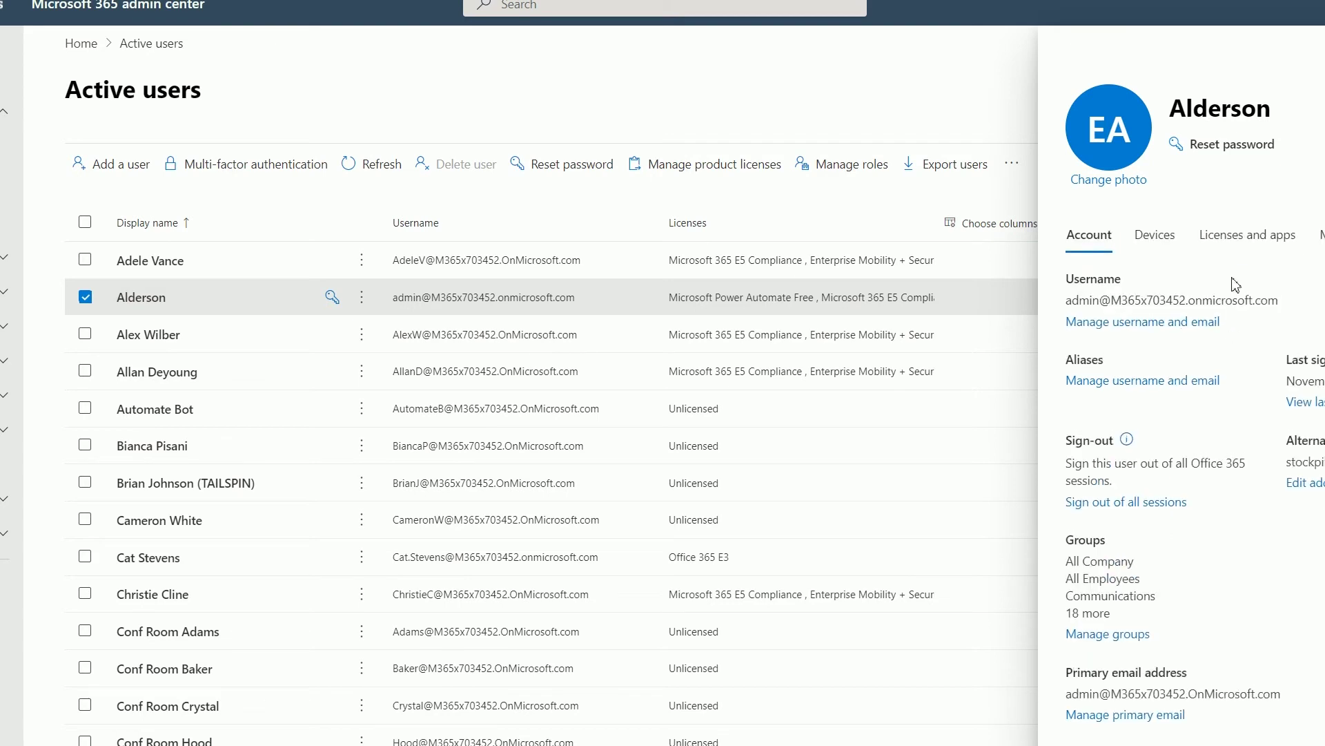
{"action": "left_click", "coordinate": [1242, 241]}
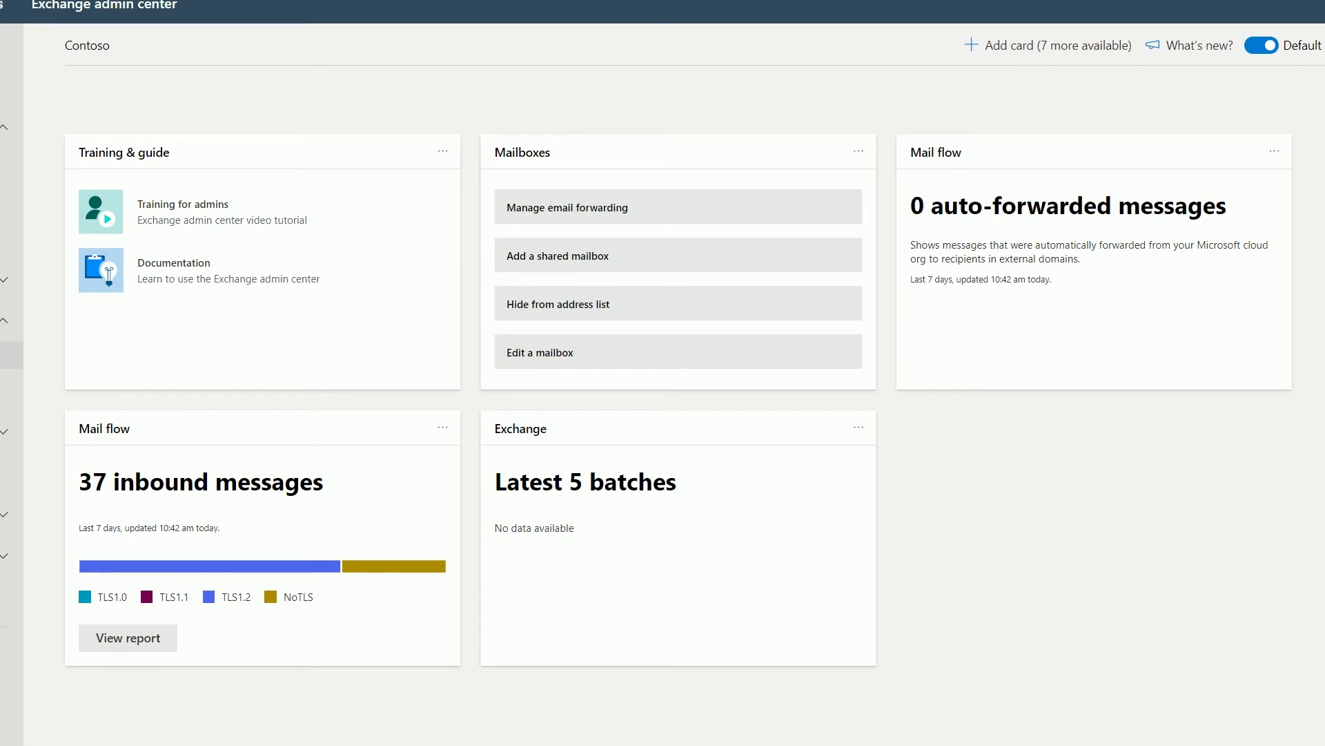
Step: In the Exchange admin center, start a new admin role group with ApplicationImpersonation as both its name and description
{"action": "left_click", "coordinate": [11, 354]}
{"action": "left_click", "coordinate": [102, 234]}
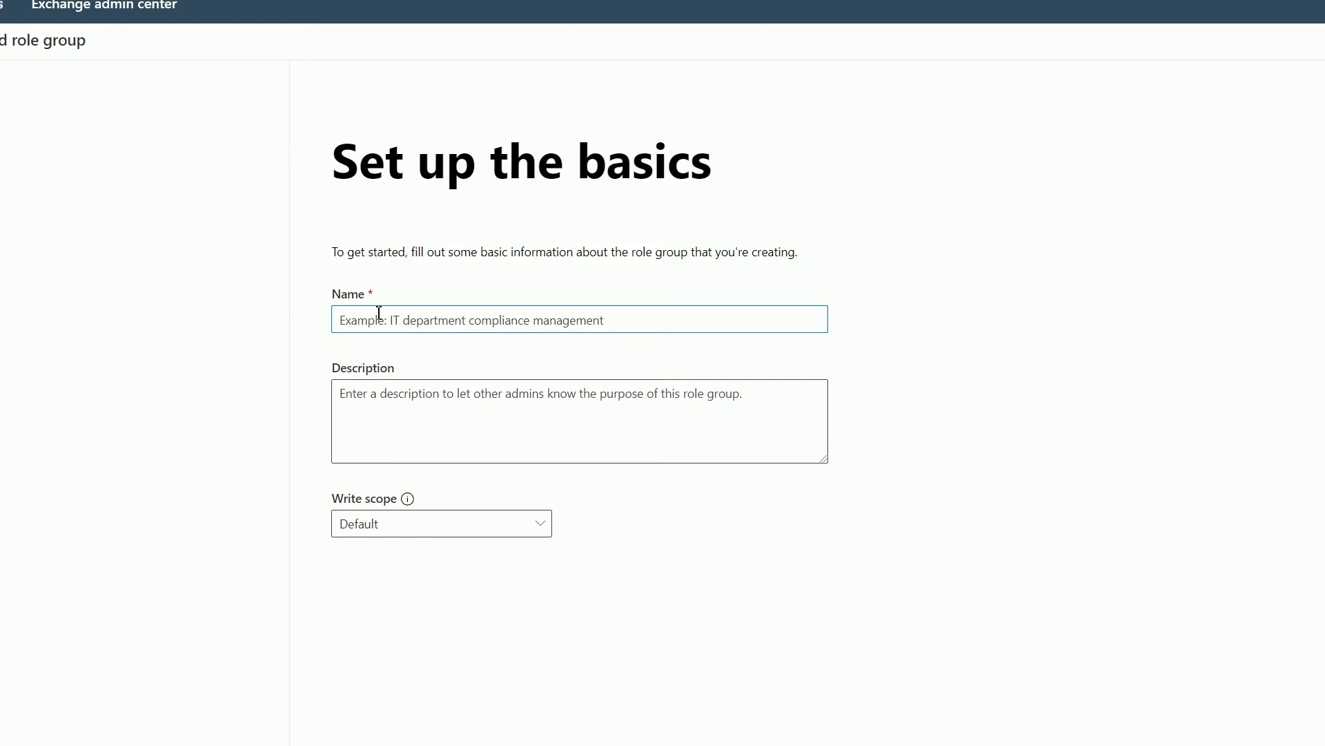
{"action": "type", "text": "Applicatio"}
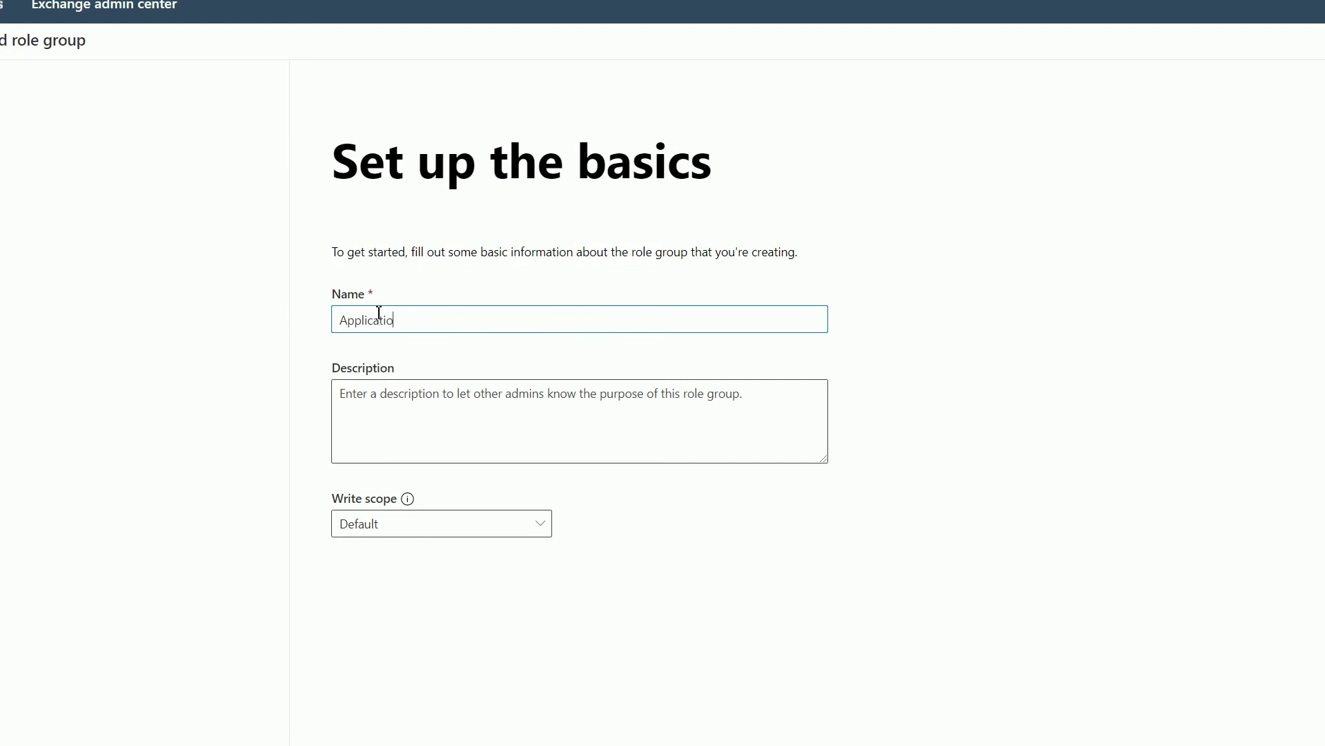
{"action": "type", "text": "nImpersonation"}
{"action": "double_click", "coordinate": [406, 316]}
{"action": "key", "text": "ctrl+c"}
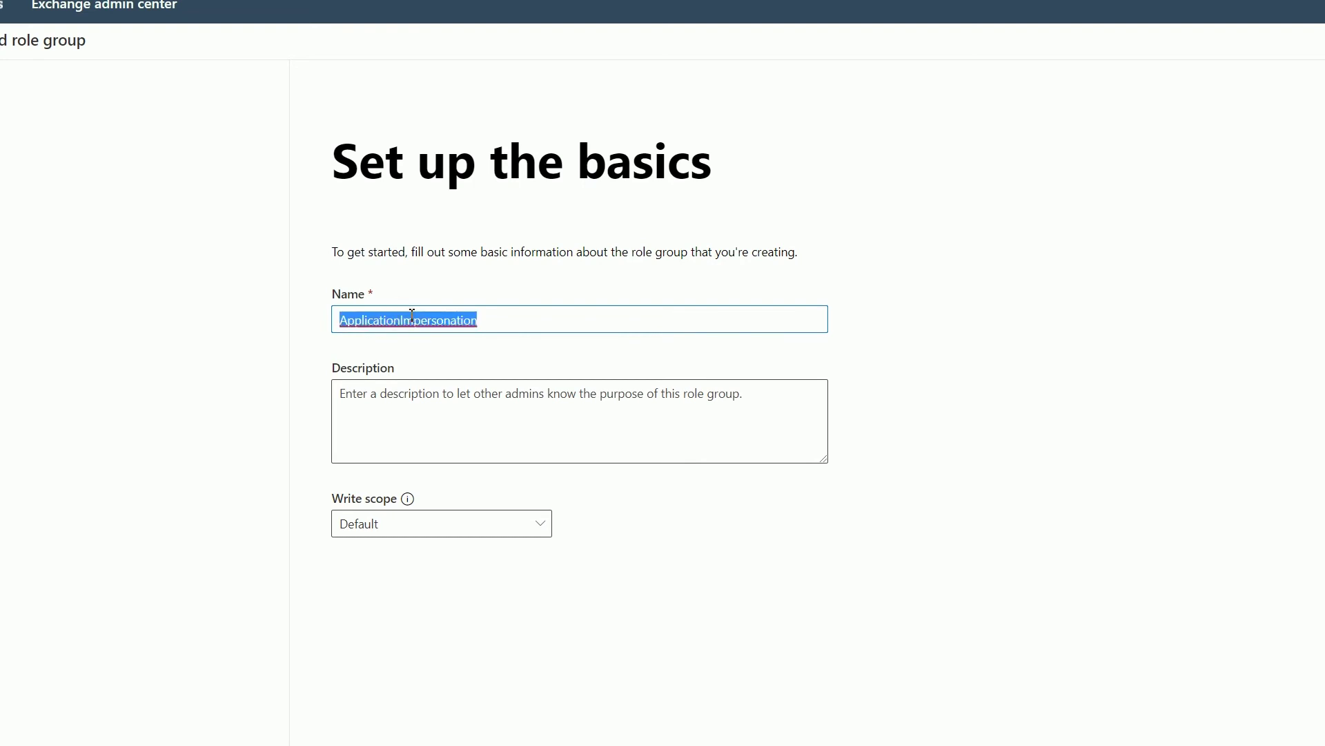
{"action": "left_click", "coordinate": [420, 407]}
{"action": "key", "text": "ctrl+v"}
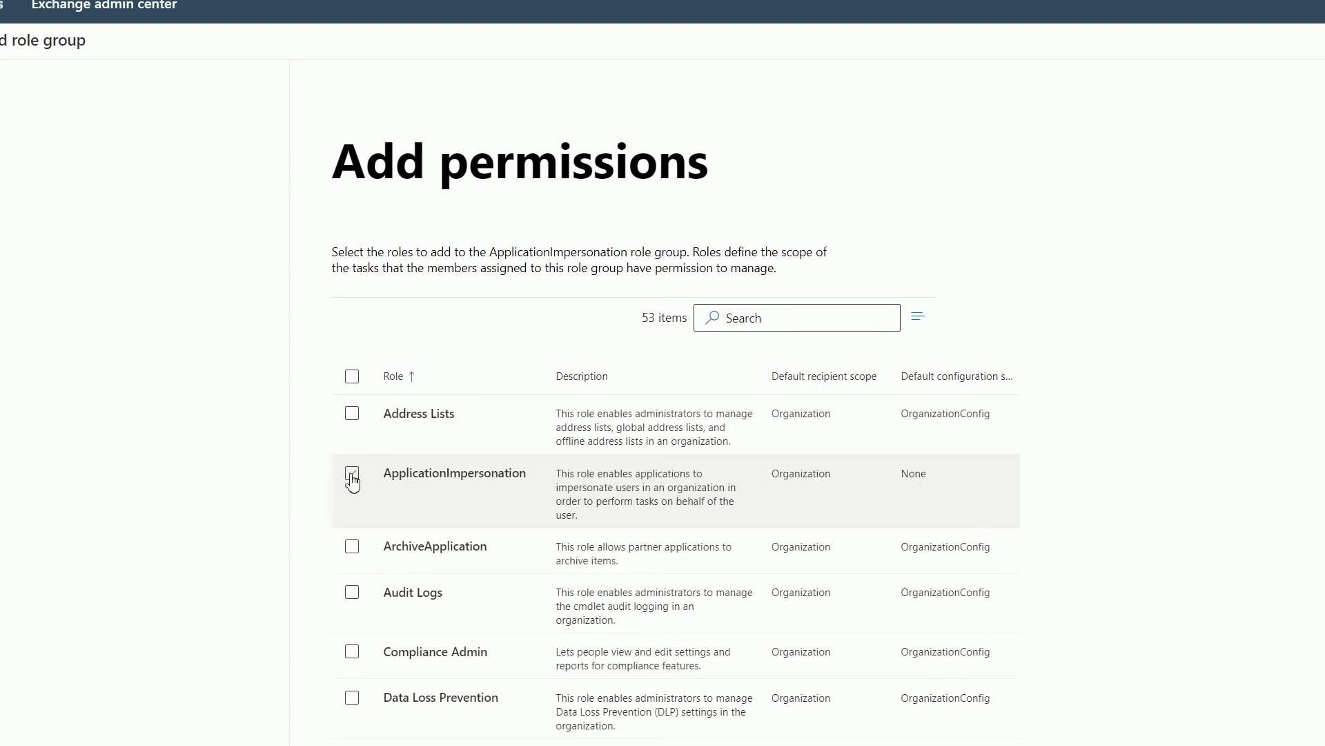
Step: Grant the new role group the ApplicationImpersonation role and assign the admin account as its member
{"action": "left_click", "coordinate": [352, 475]}
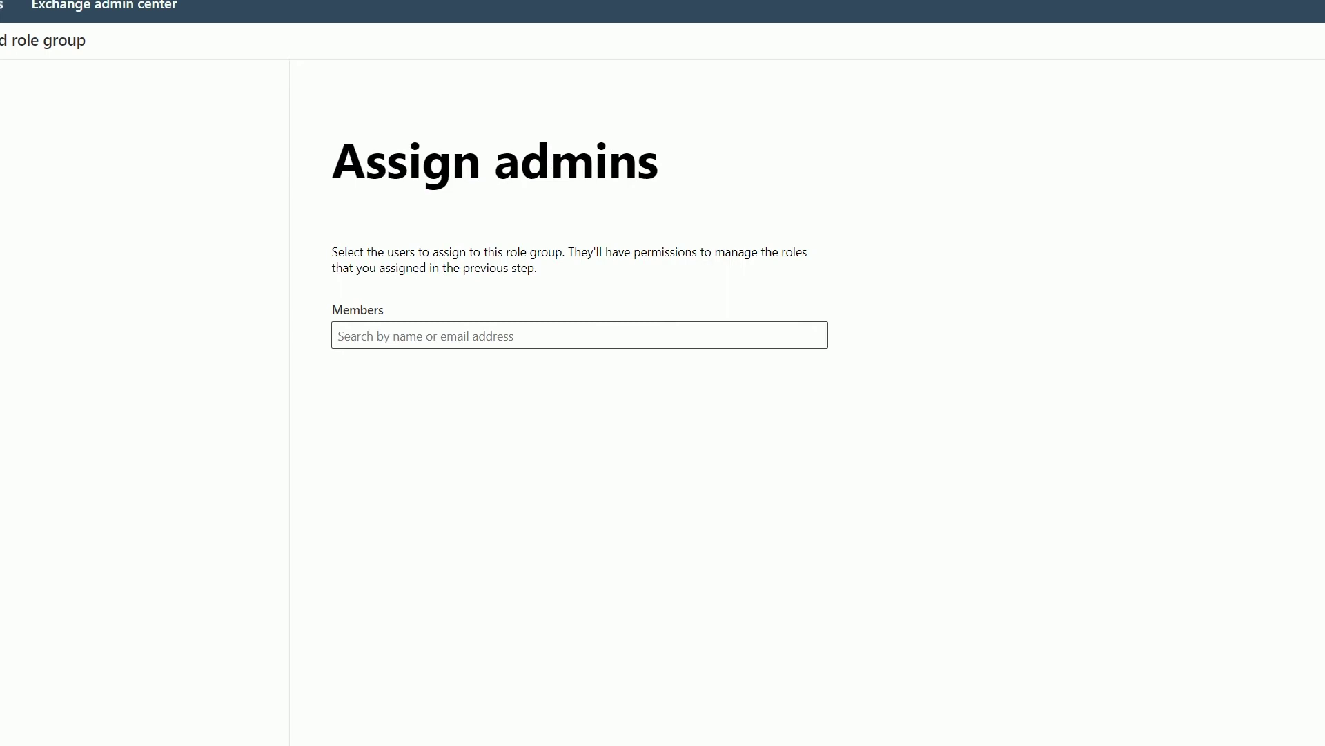
{"action": "left_click", "coordinate": [416, 336]}
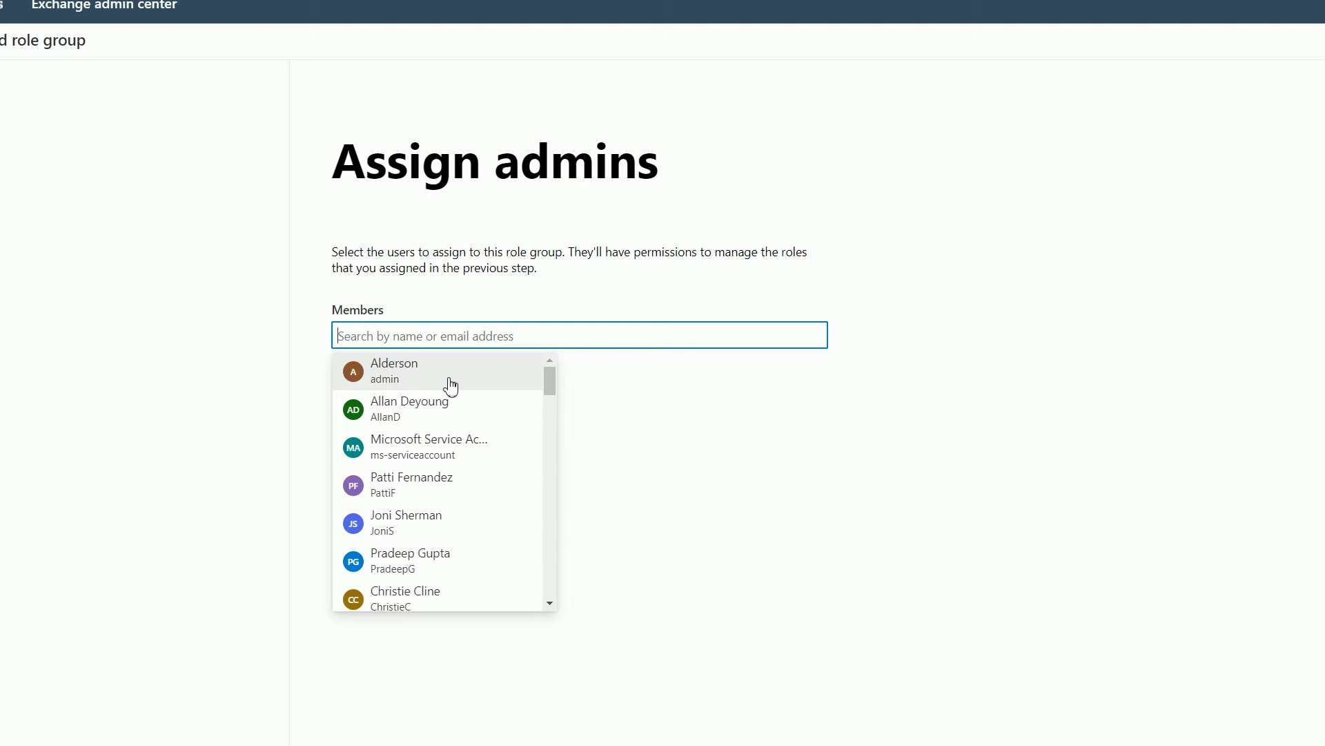
{"action": "left_click", "coordinate": [452, 385]}
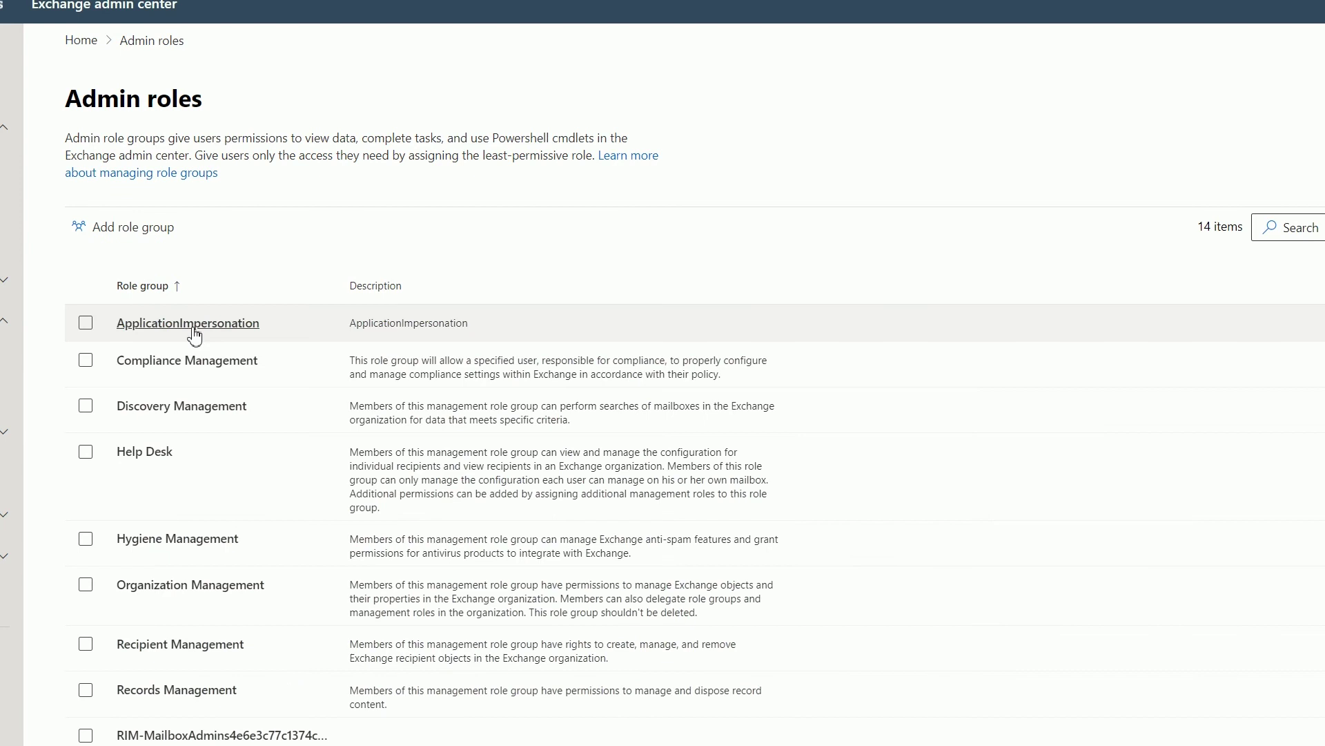
Step: Check the general details and assigned admins of the ApplicationImpersonation role group
{"action": "left_click", "coordinate": [184, 330]}
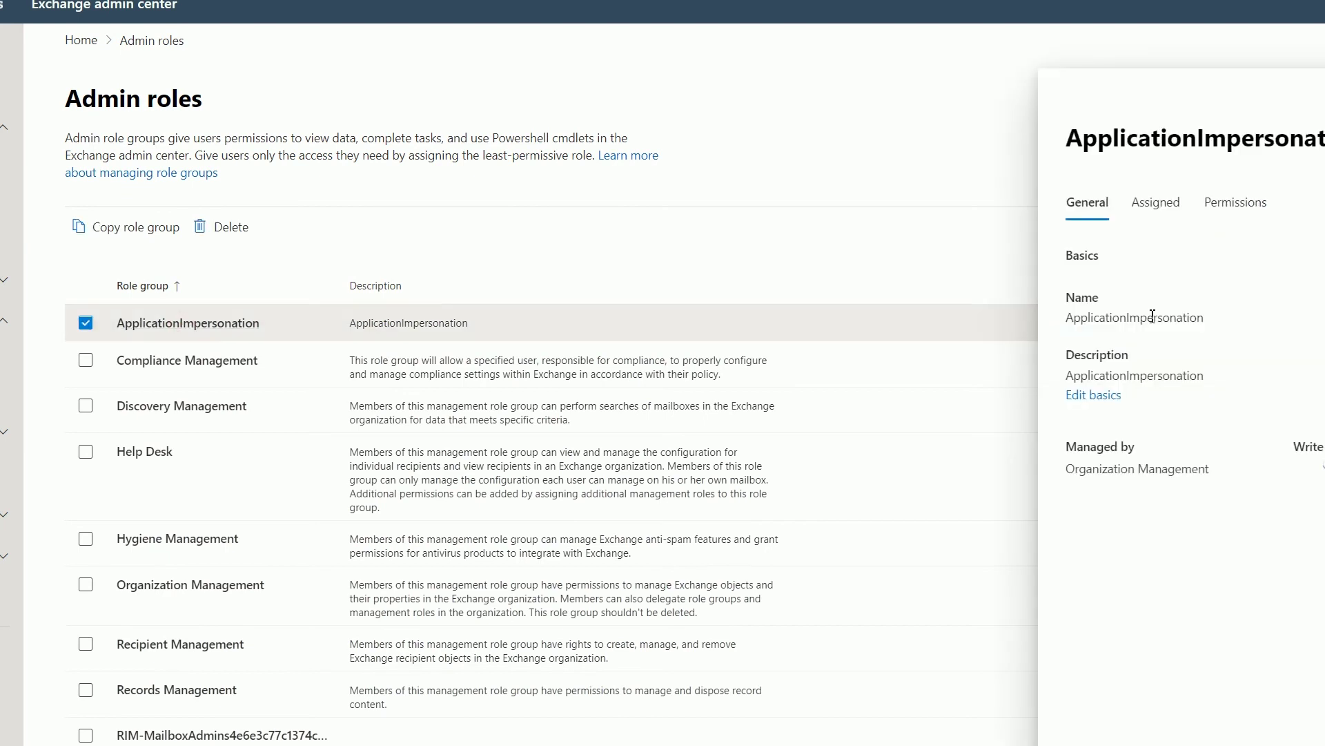
{"action": "left_click", "coordinate": [1164, 206]}
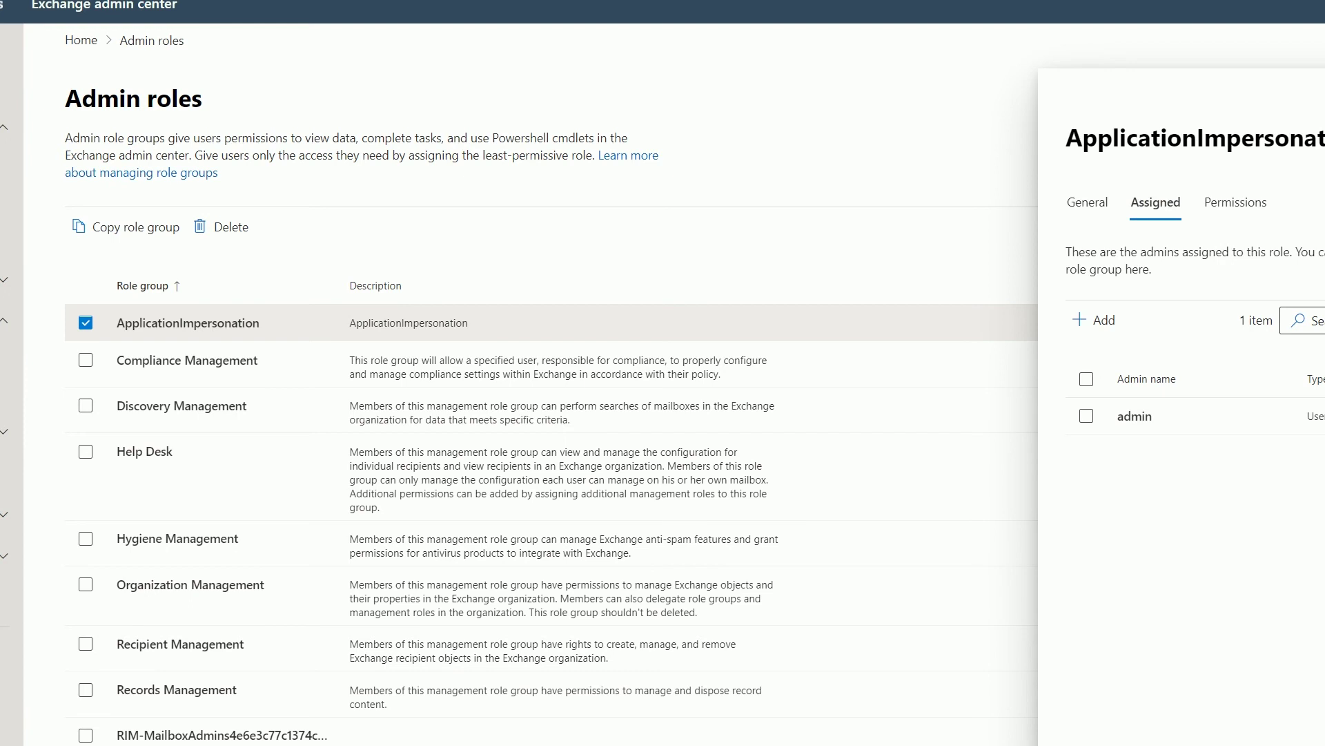
{"action": "key", "text": "Escape"}
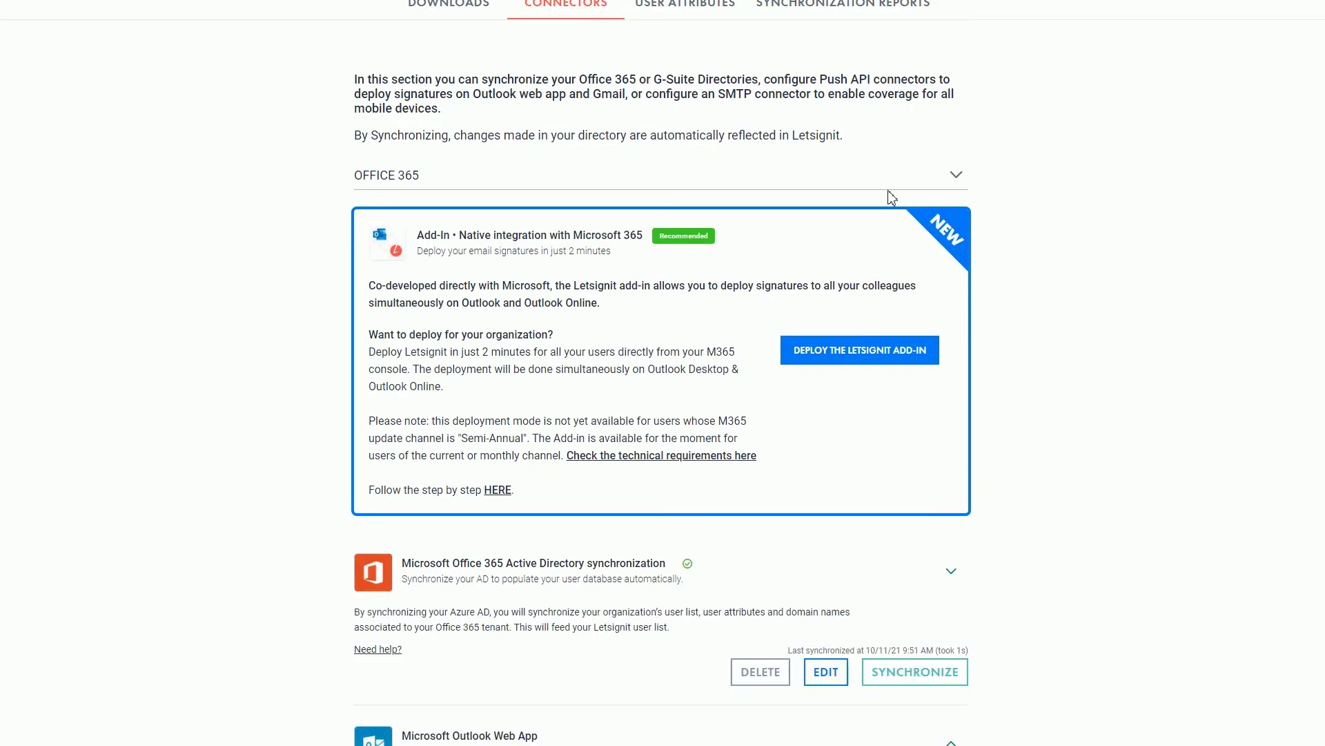
Step: In Letsignit's connectors, authorize Microsoft Outlook Web App with the Microsoft 365 admin account, consenting on behalf of the organization
{"action": "scroll", "coordinate": [959, 509], "scroll_direction": "down", "scroll_amount": 4}
{"action": "left_click", "coordinate": [950, 487]}
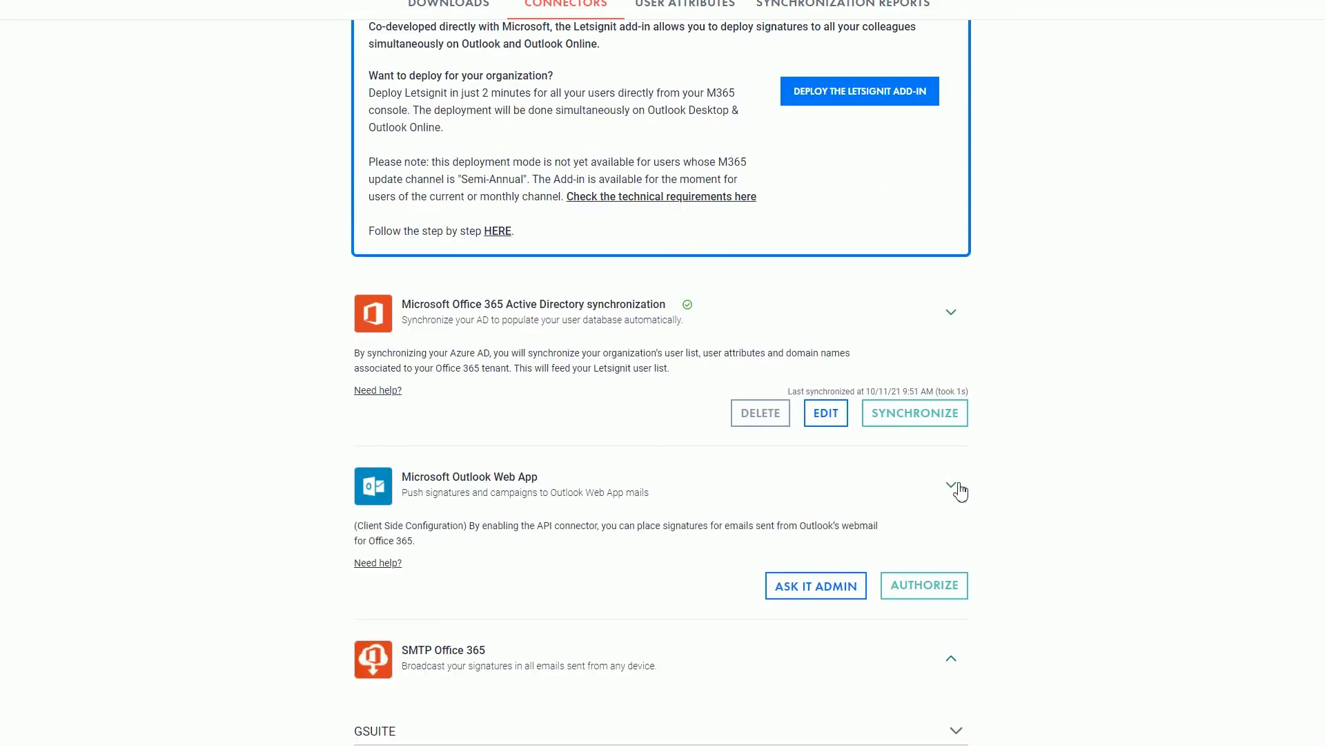
{"action": "scroll", "coordinate": [961, 489], "scroll_direction": "down", "scroll_amount": 3}
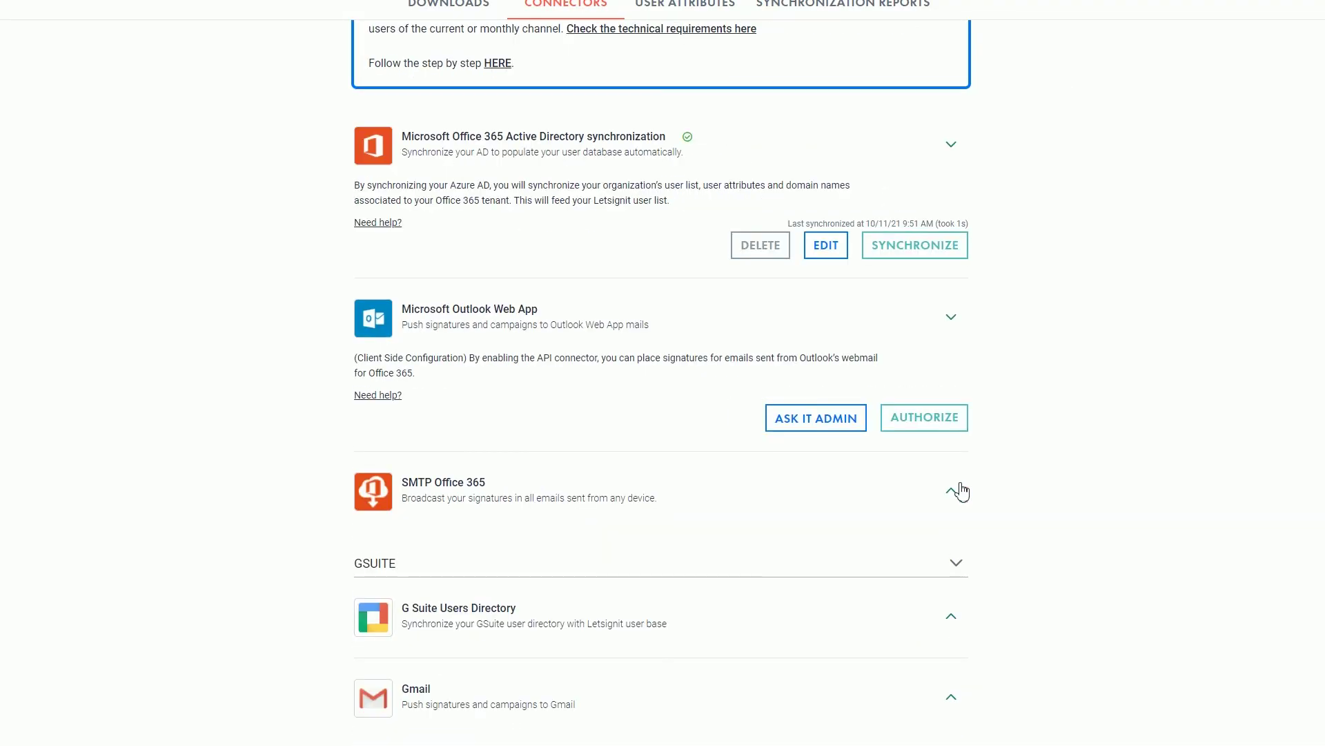
{"action": "left_click", "coordinate": [927, 423]}
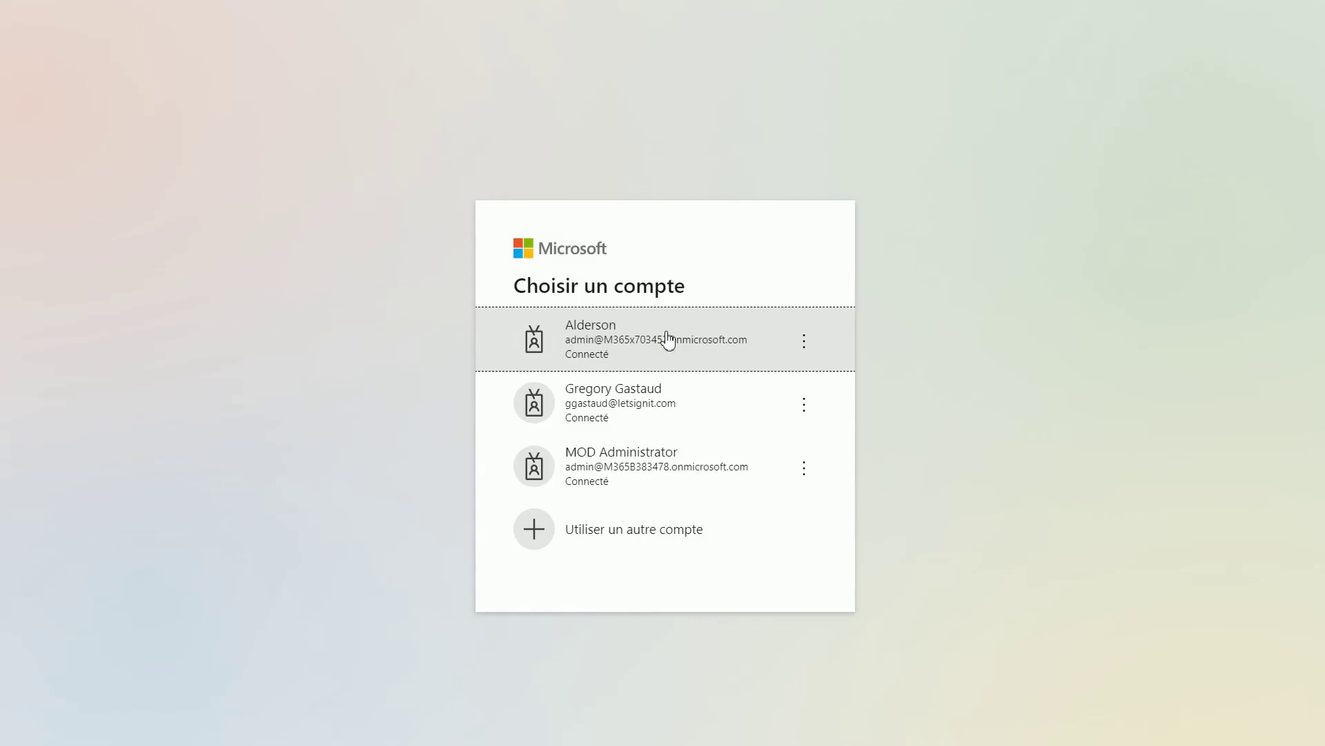
{"action": "left_click", "coordinate": [667, 338]}
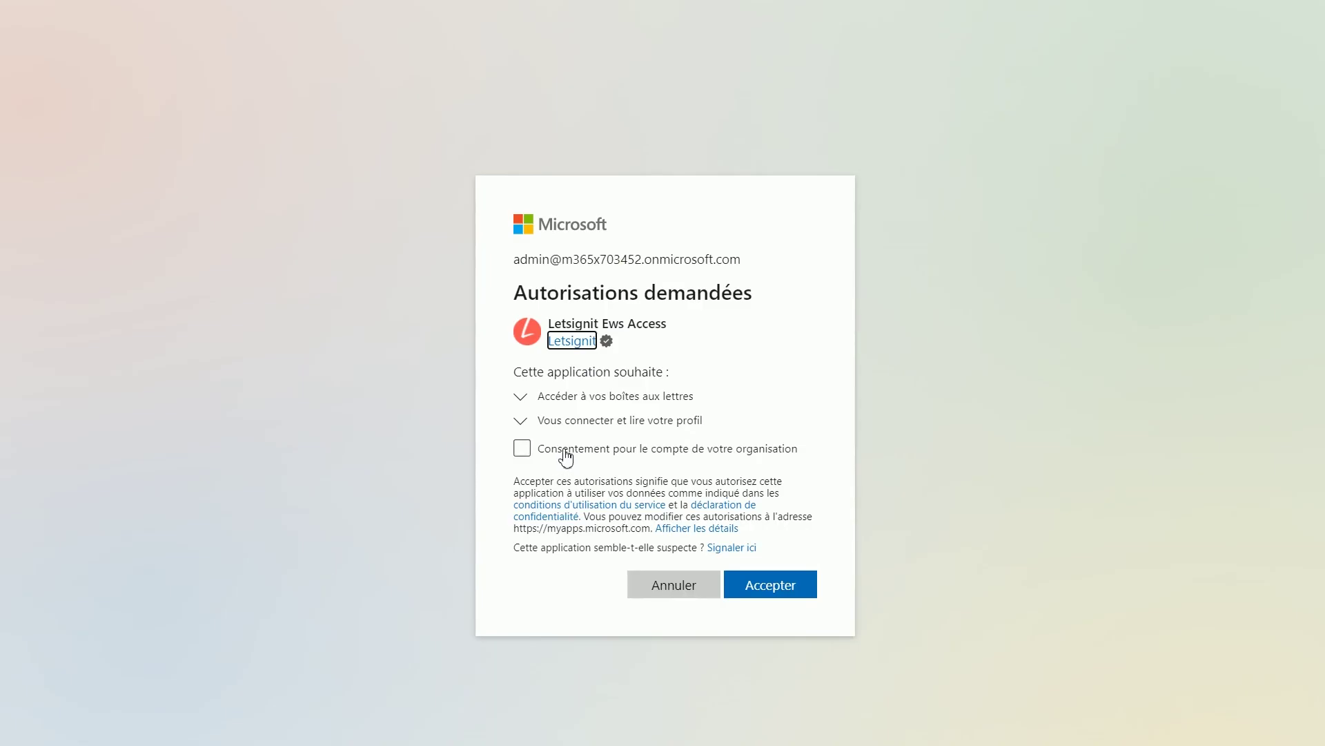
{"action": "left_click", "coordinate": [563, 449]}
{"action": "left_click", "coordinate": [778, 612]}
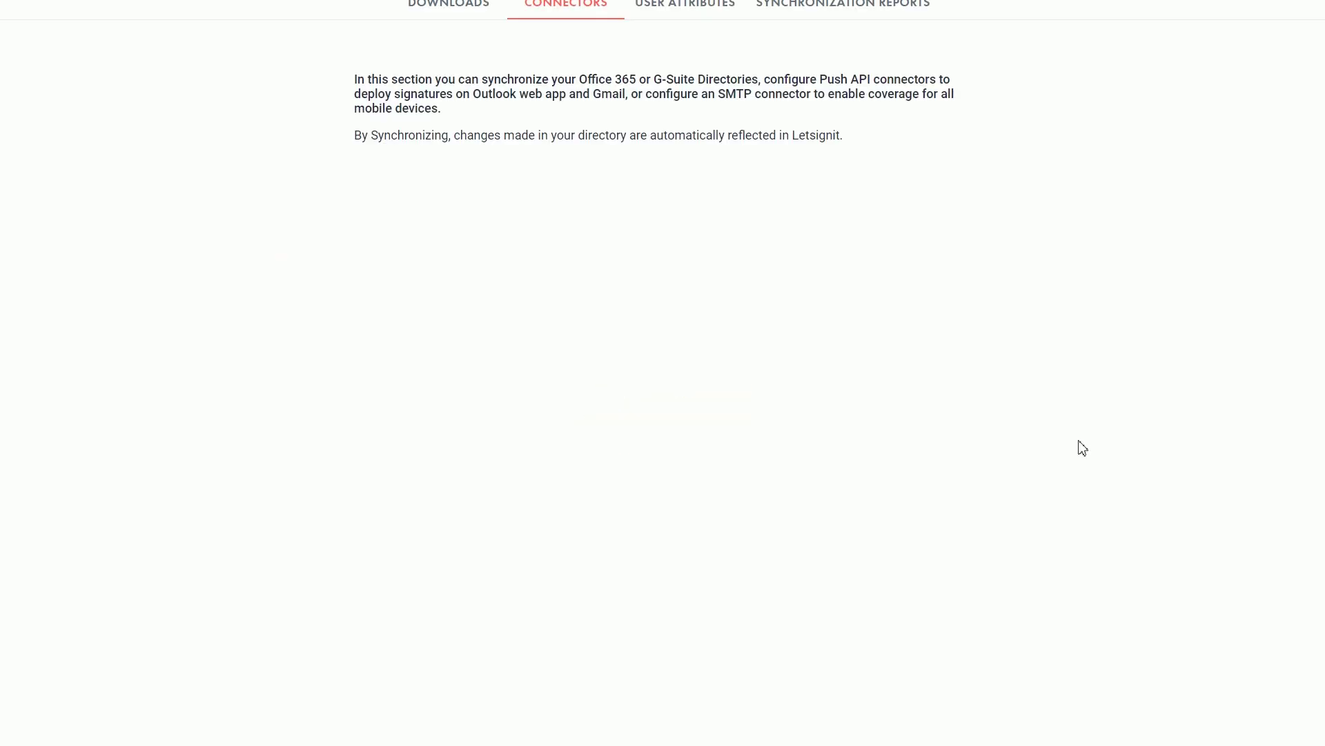
Step: Check the status of the Microsoft Outlook Web App connector in the Office 365 connector list
{"action": "scroll", "coordinate": [1074, 443], "scroll_direction": "down", "scroll_amount": 4}
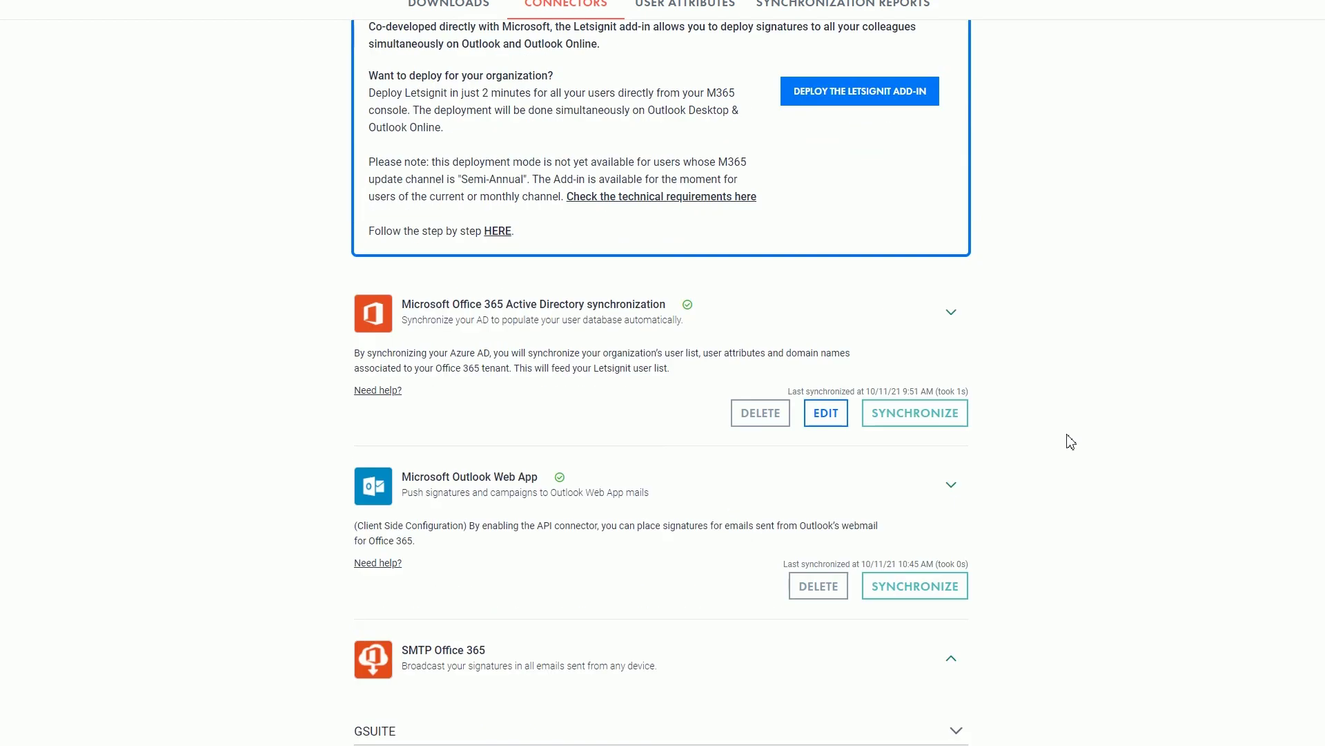
{"action": "triple_click", "coordinate": [556, 479]}
{"action": "triple_click", "coordinate": [573, 481]}
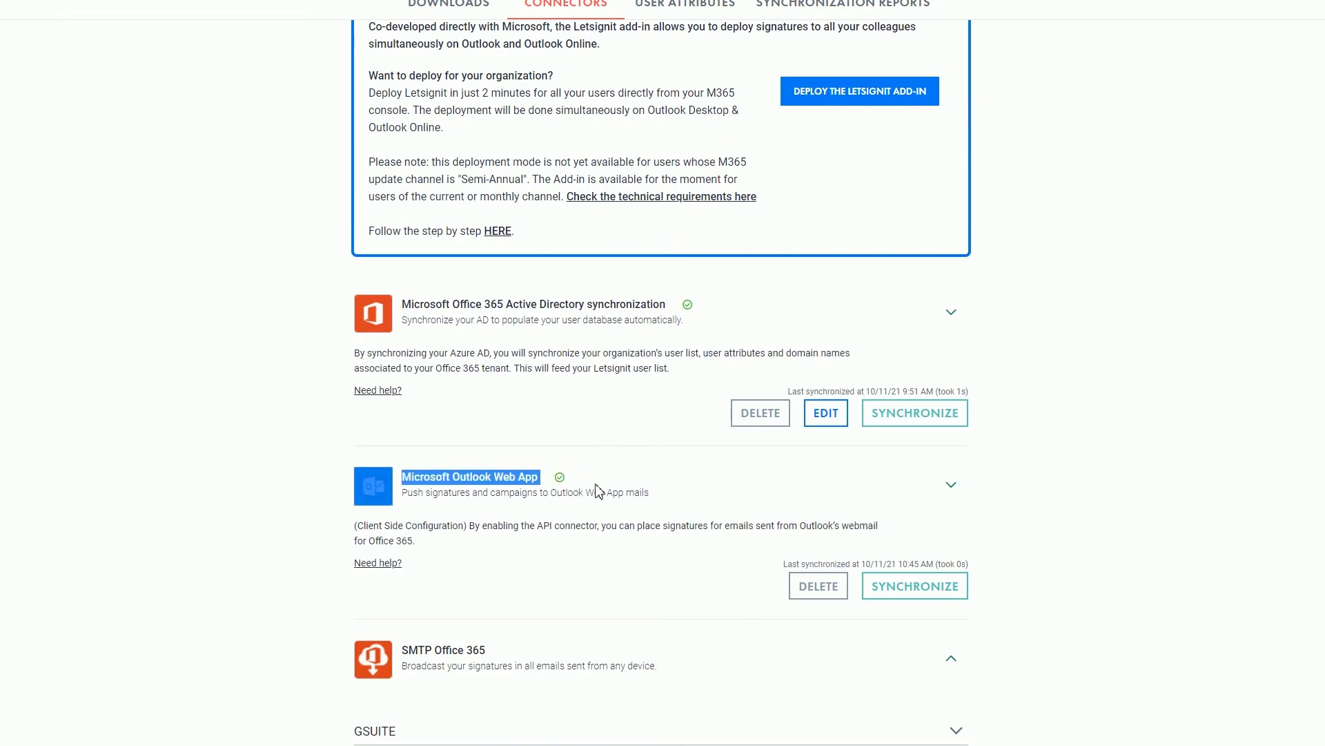
{"action": "left_click_drag", "start_coordinate": [562, 468], "coordinate": [586, 515]}
{"action": "left_click", "coordinate": [622, 515]}
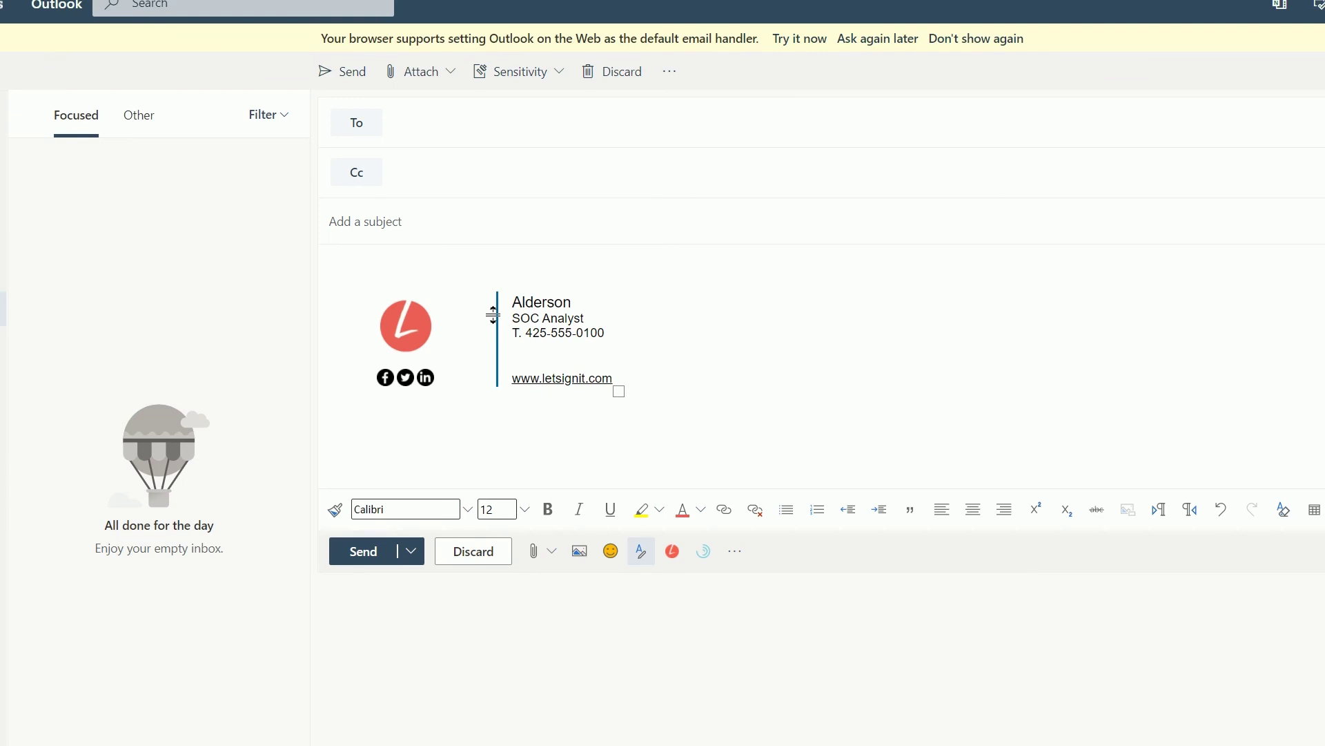
Step: In Outlook on the web, check the signature in a new message and the email signature settings under Compose and reply
{"action": "left_click", "coordinate": [477, 285]}
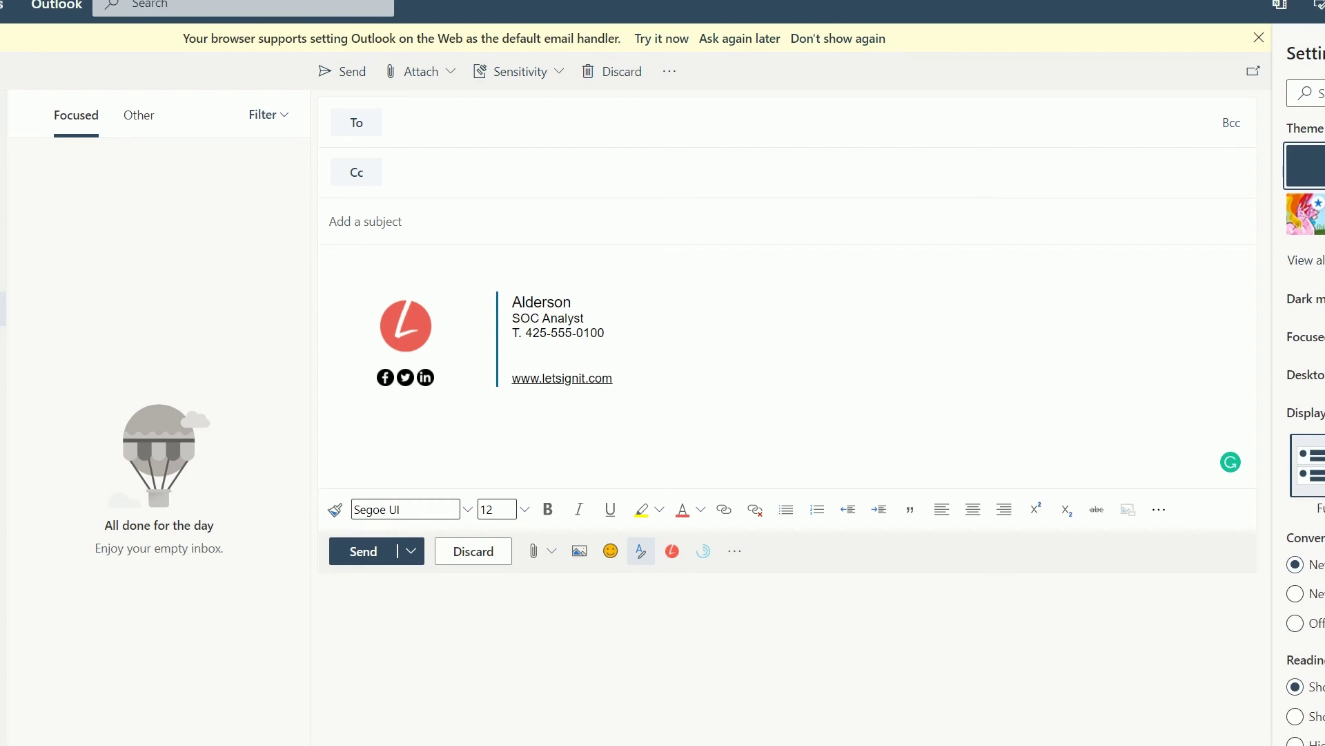
{"action": "left_click", "coordinate": [1304, 260]}
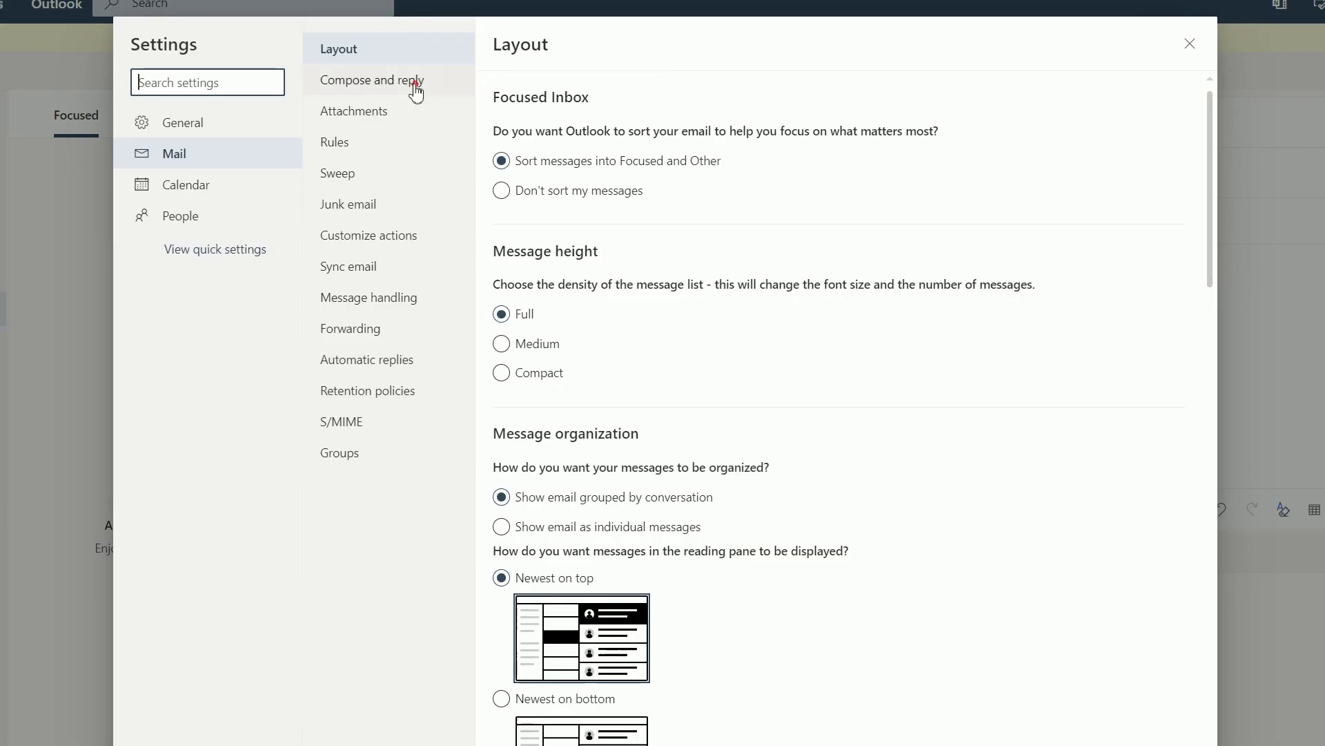
{"action": "left_click", "coordinate": [415, 90]}
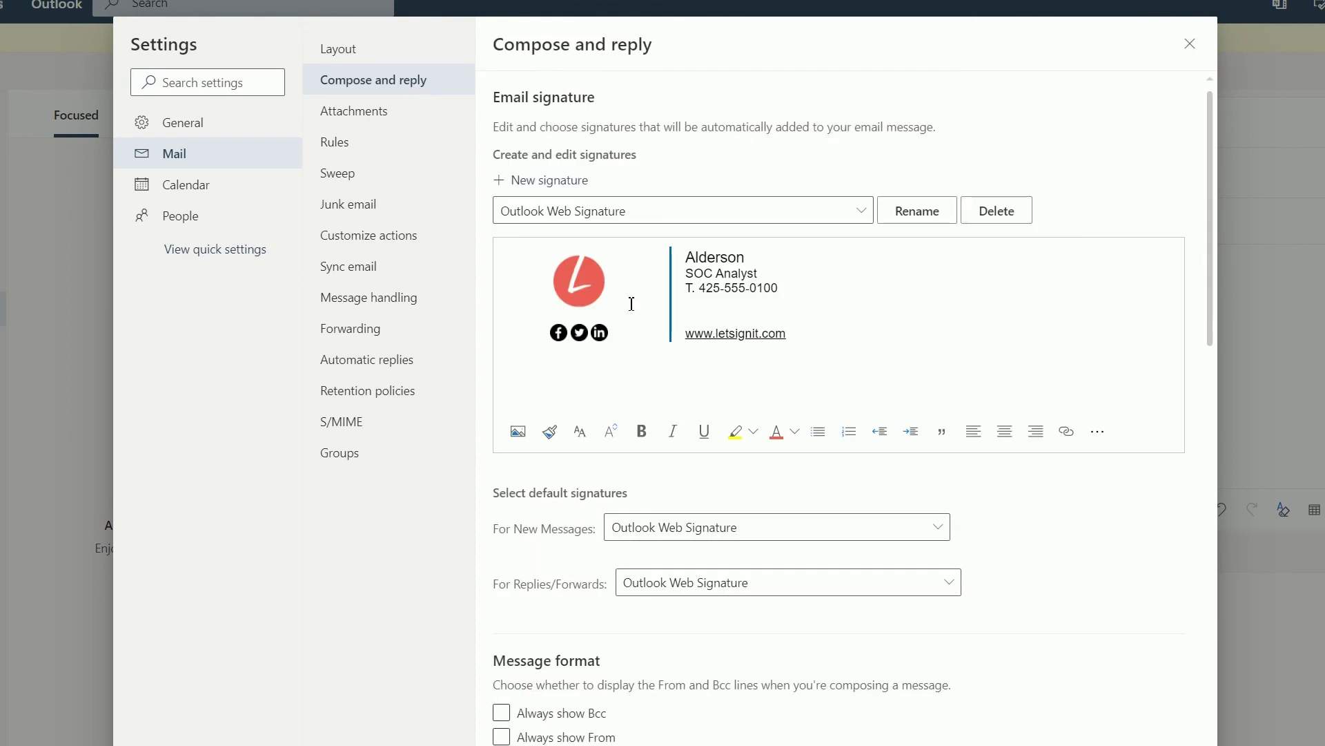
{"action": "scroll", "coordinate": [630, 304], "scroll_direction": "down", "scroll_amount": 1}
{"action": "scroll", "coordinate": [631, 304], "scroll_direction": "up", "scroll_amount": 1}
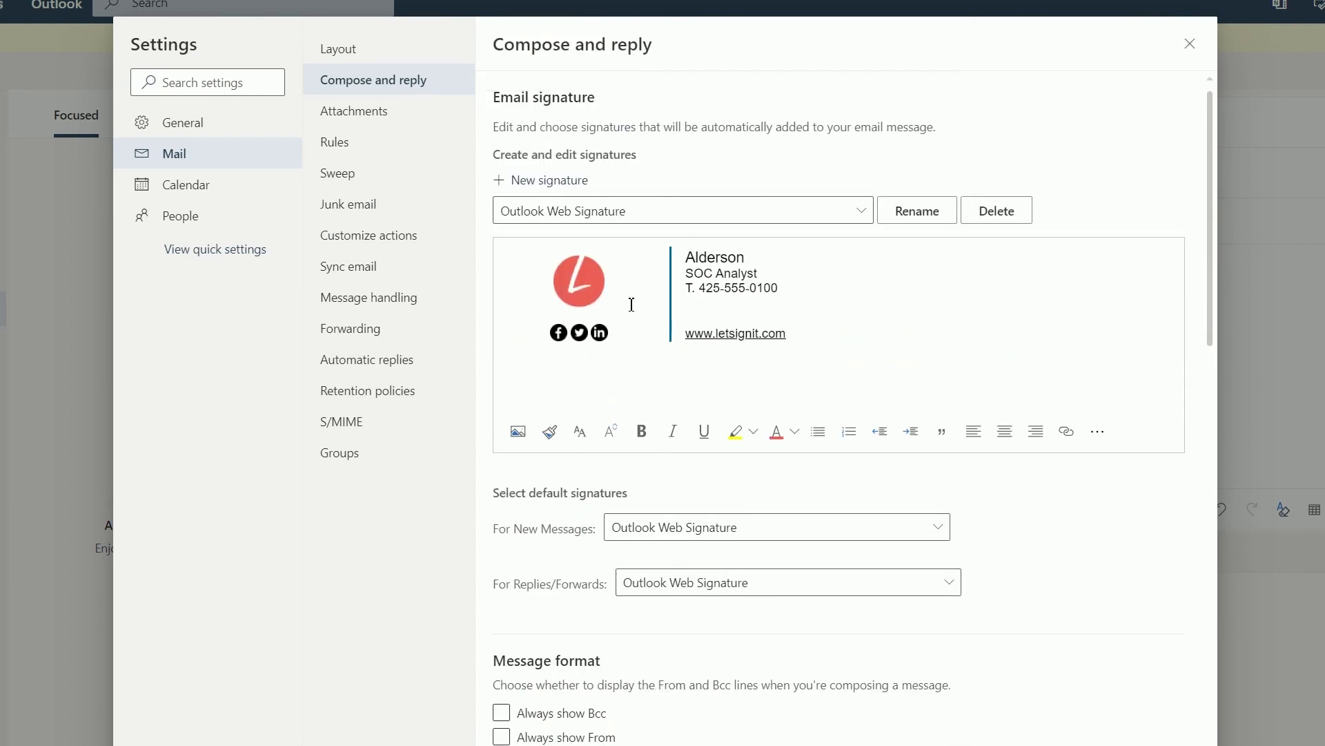
{"action": "left_click", "coordinate": [1188, 55]}
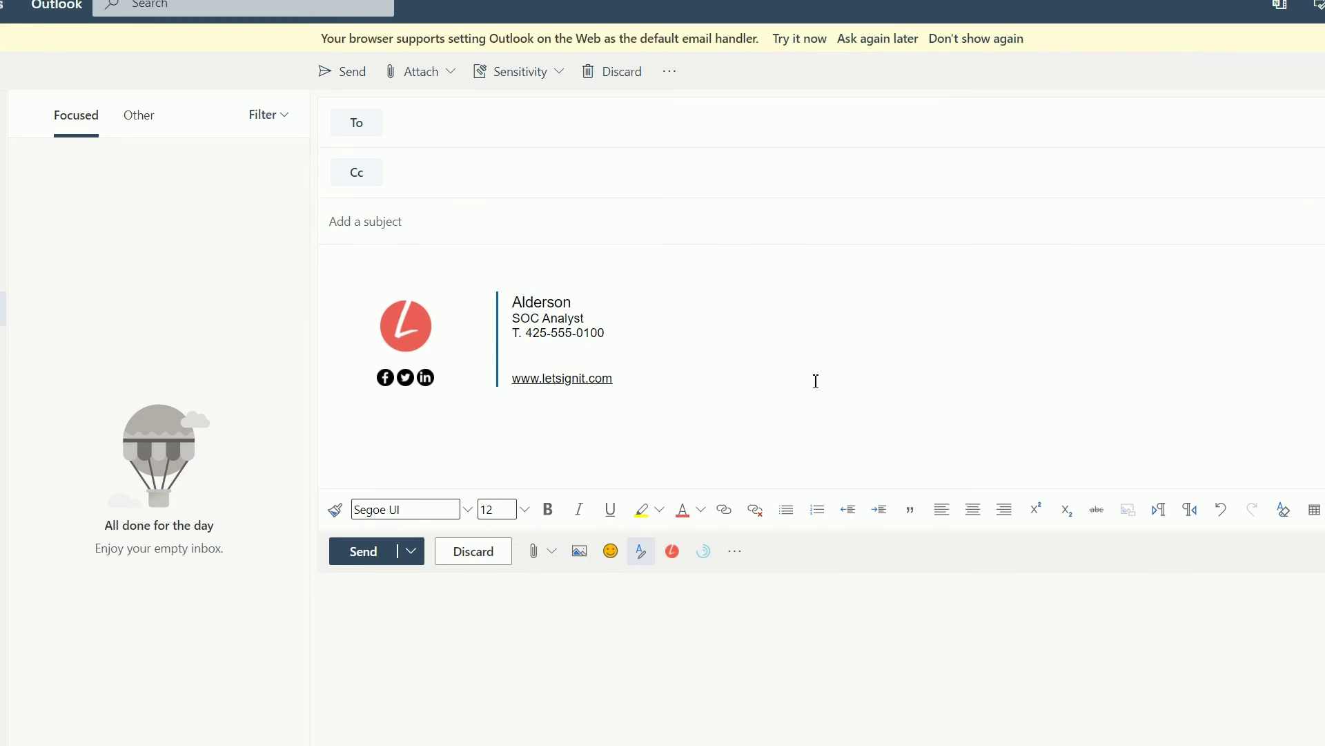